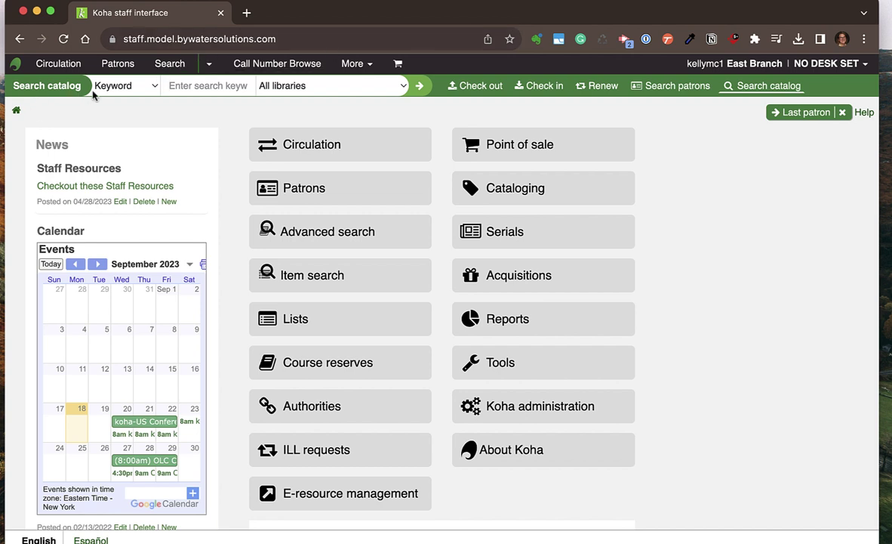
# Visit the Check out, Check in, Renew and Search patrons header links, then go to the Patrons page
pyautogui.moveTo(6, 110); pyautogui.dragTo(0, 110)
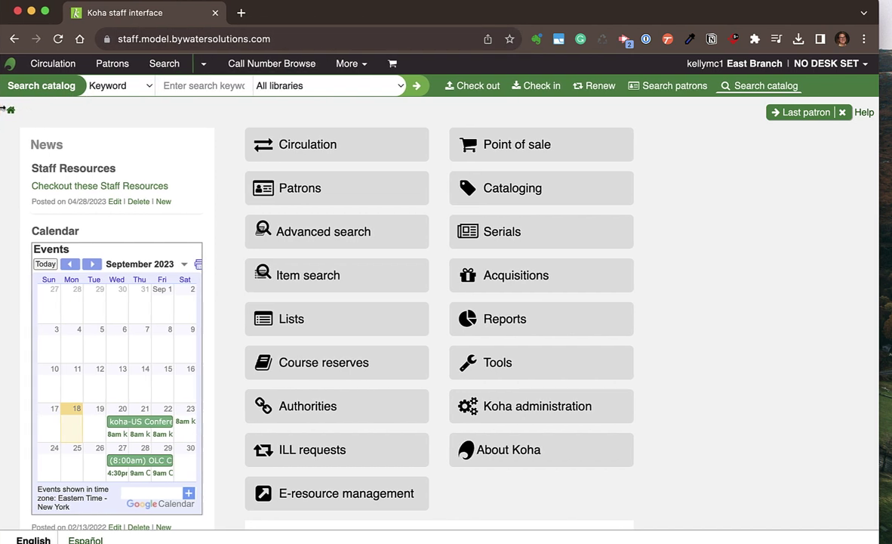
pyautogui.click(472, 85)
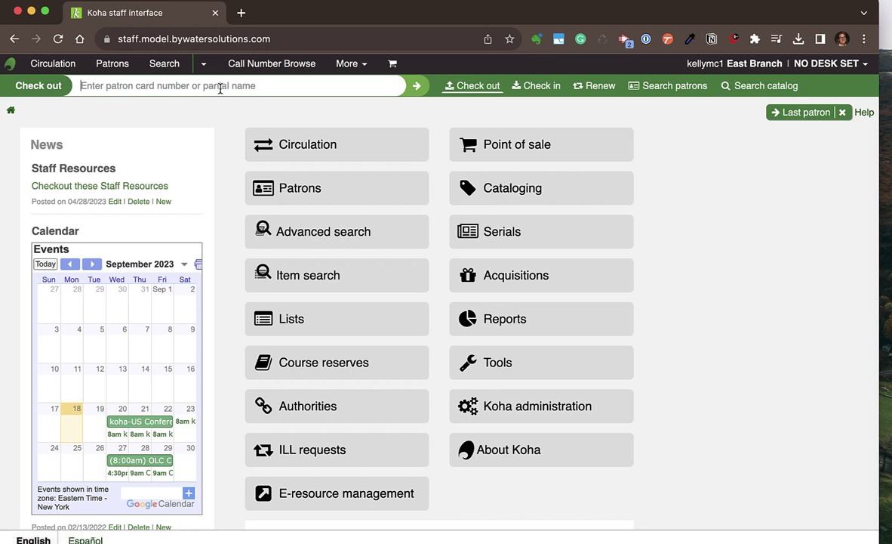
pyautogui.click(536, 85)
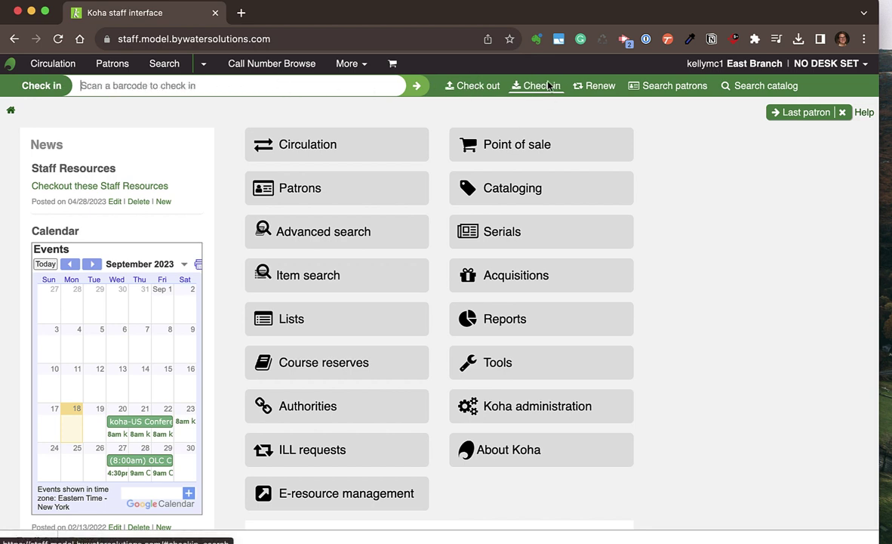
pyautogui.click(596, 85)
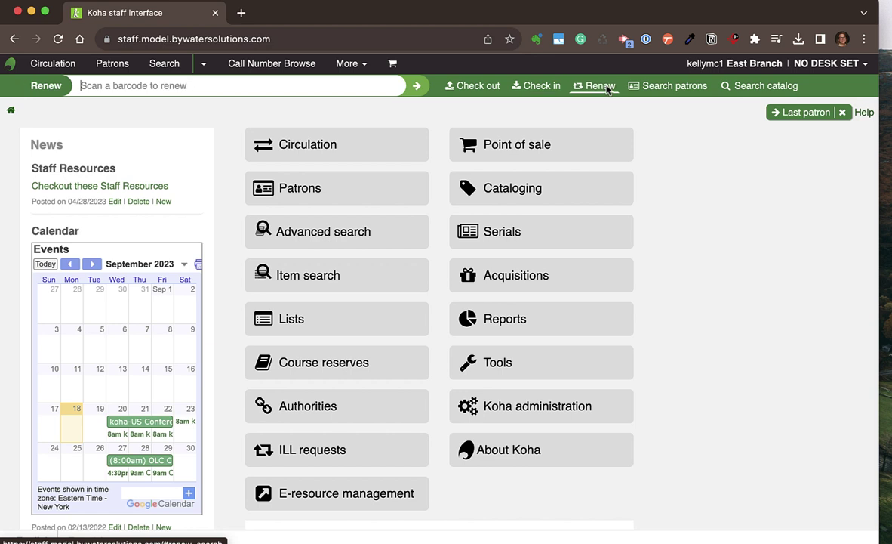
pyautogui.click(680, 86)
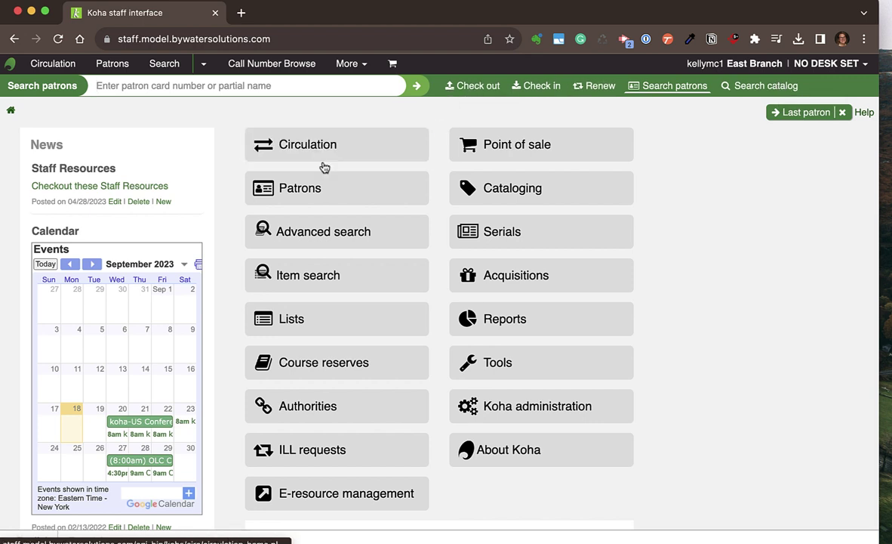
pyautogui.click(321, 194)
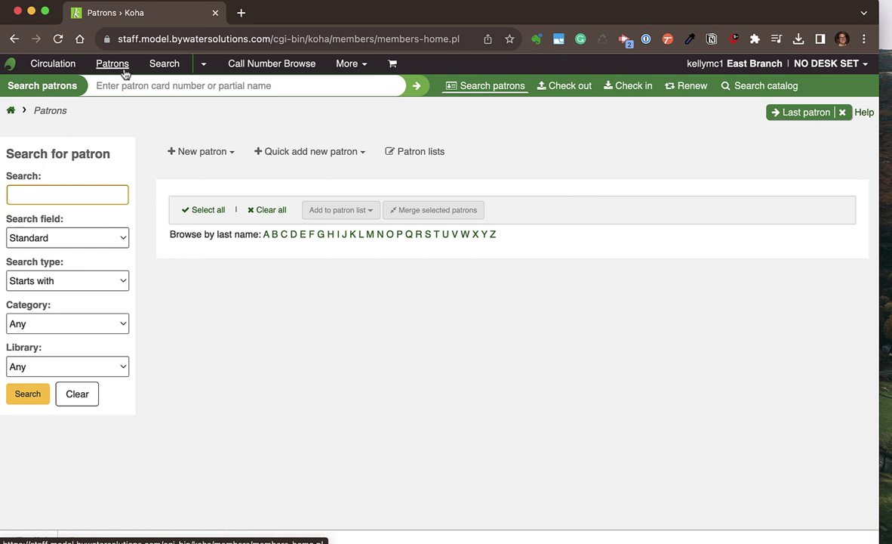
# Start a new patron in the Resident category from the New patron menu
pyautogui.click(219, 155)
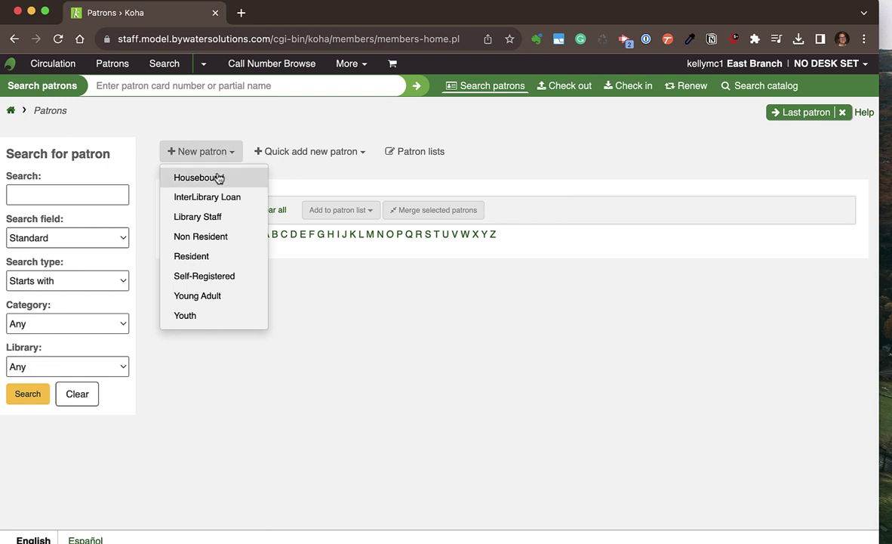
pyautogui.click(200, 256)
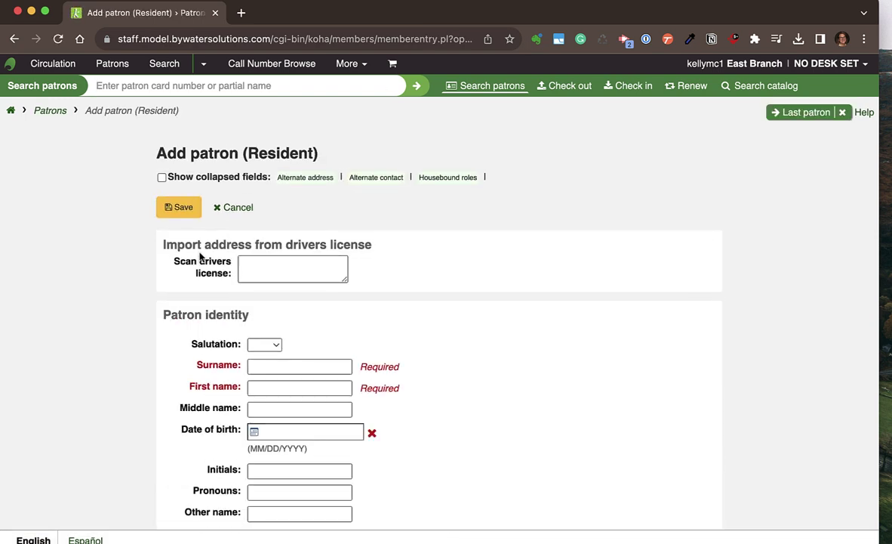
# Enter surname Poppins and first name Mary
pyautogui.scroll(-1, 200, 256)
pyautogui.scroll(-1, 199, 256)
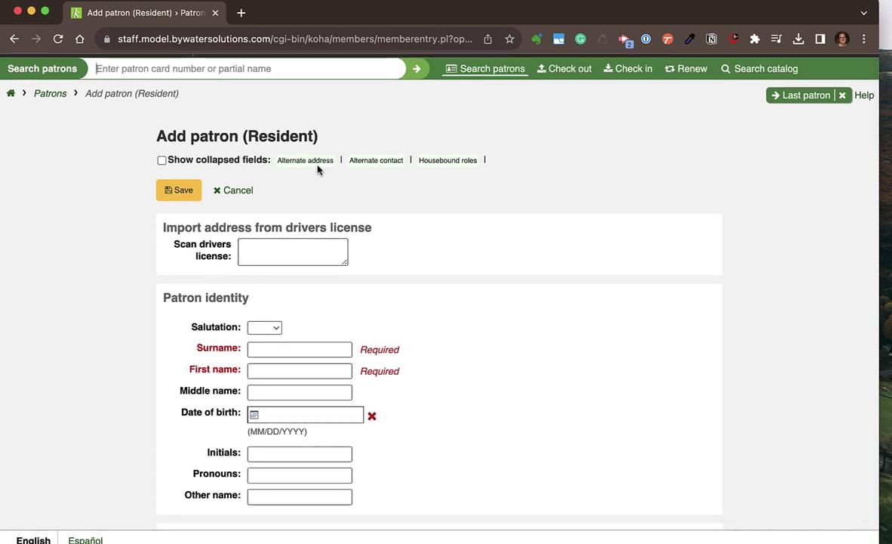
pyautogui.scroll(-5, 349, 239)
pyautogui.scroll(-3, 348, 236)
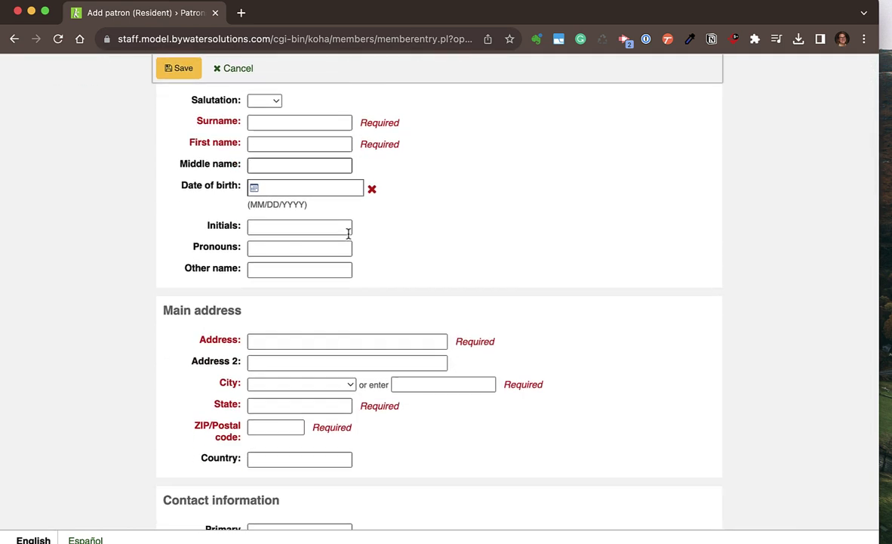
pyautogui.click(270, 121)
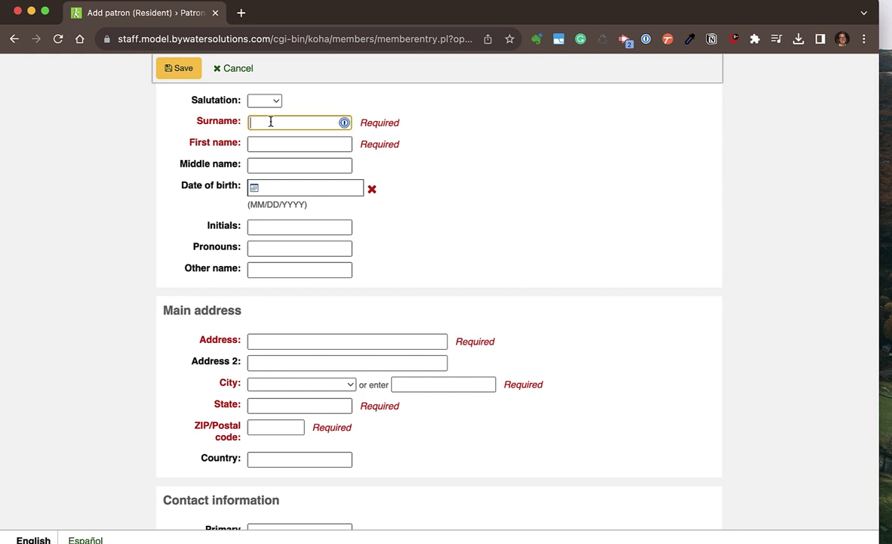
pyautogui.write('Poppins')
pyautogui.press('Tab')
pyautogui.write('Mary')
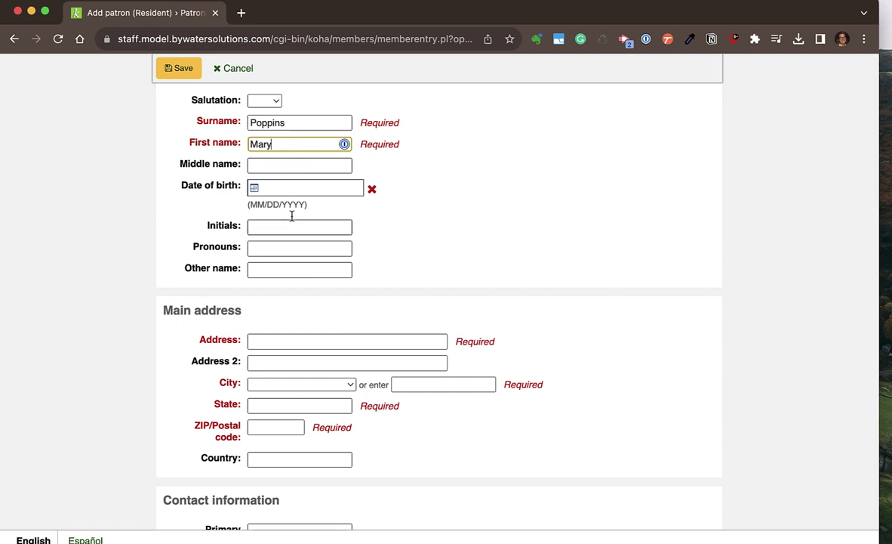
pyautogui.click(278, 341)
pyautogui.write('67')
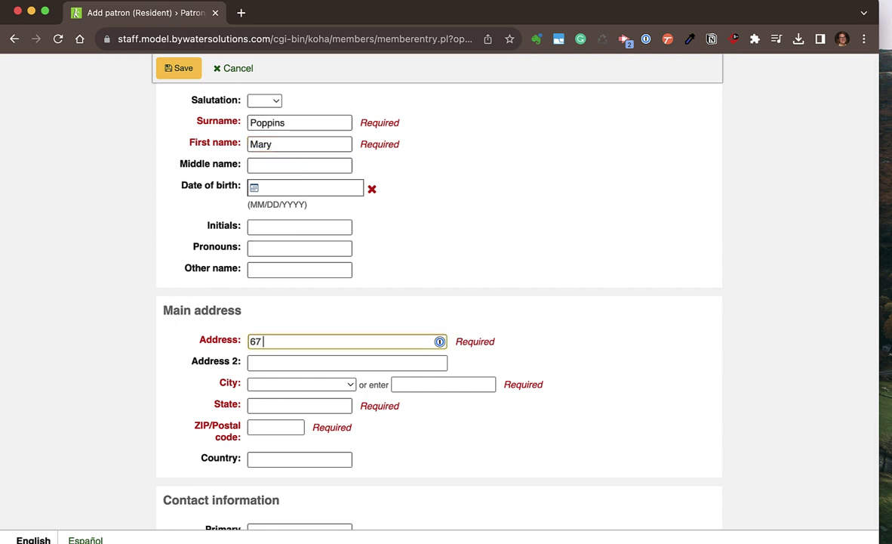
pyautogui.write(' Banks St')
pyautogui.press('Tab')
pyautogui.click(265, 385)
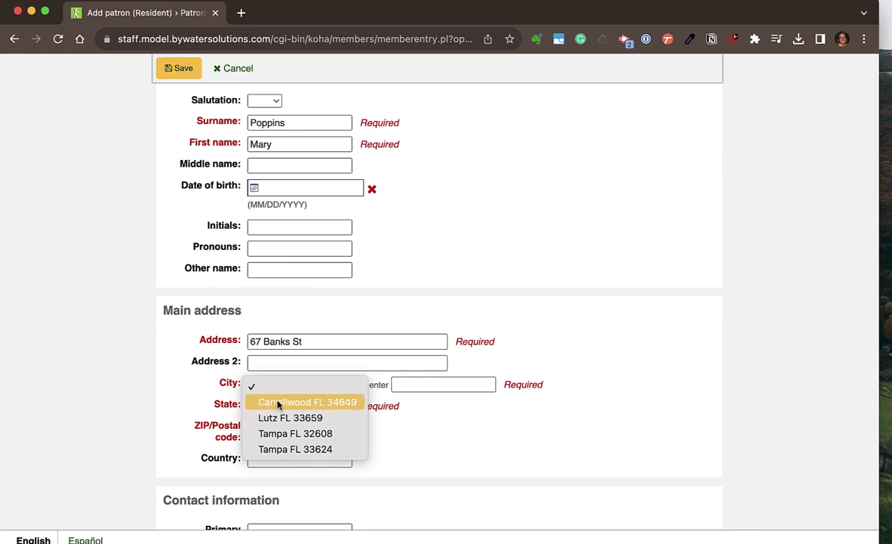
pyautogui.click(277, 403)
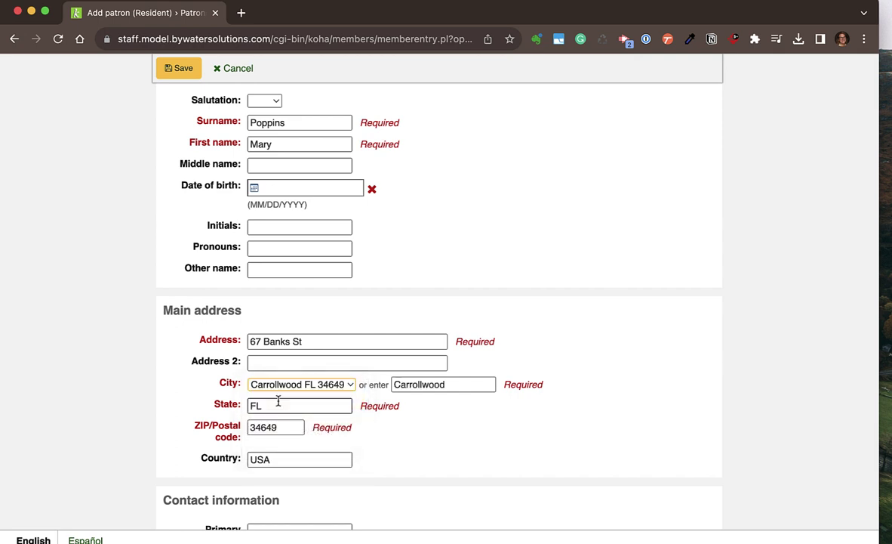
pyautogui.scroll(-5, 421, 451)
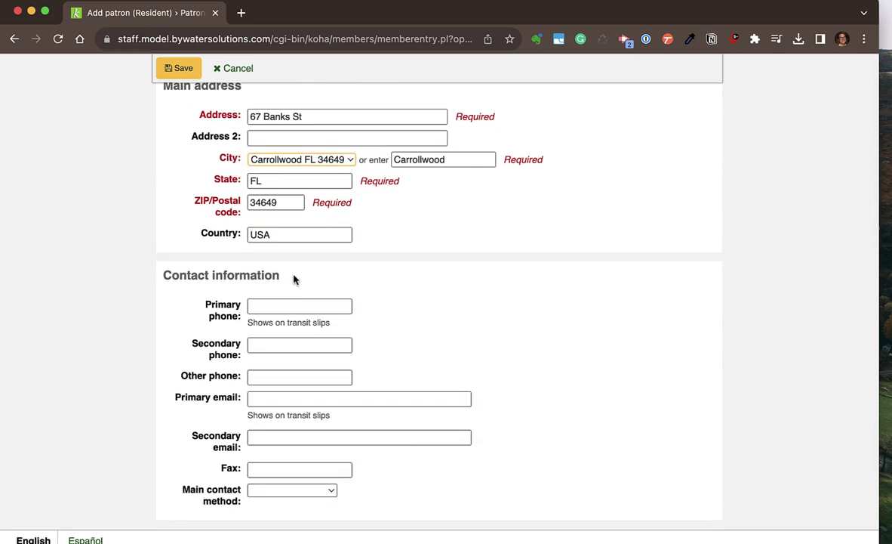
# Make Primary email the main contact method and enter the patron's primary email address
pyautogui.click(284, 399)
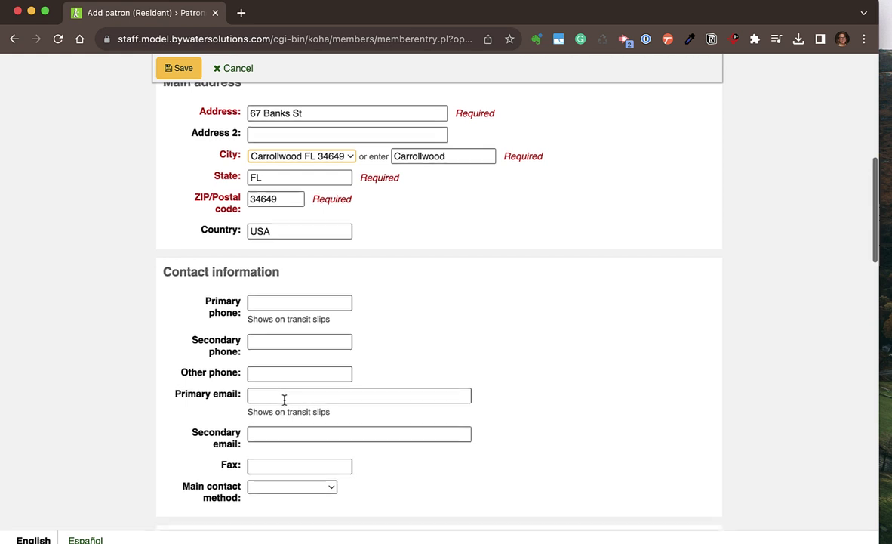
pyautogui.scroll(-3, 284, 401)
pyautogui.click(280, 376)
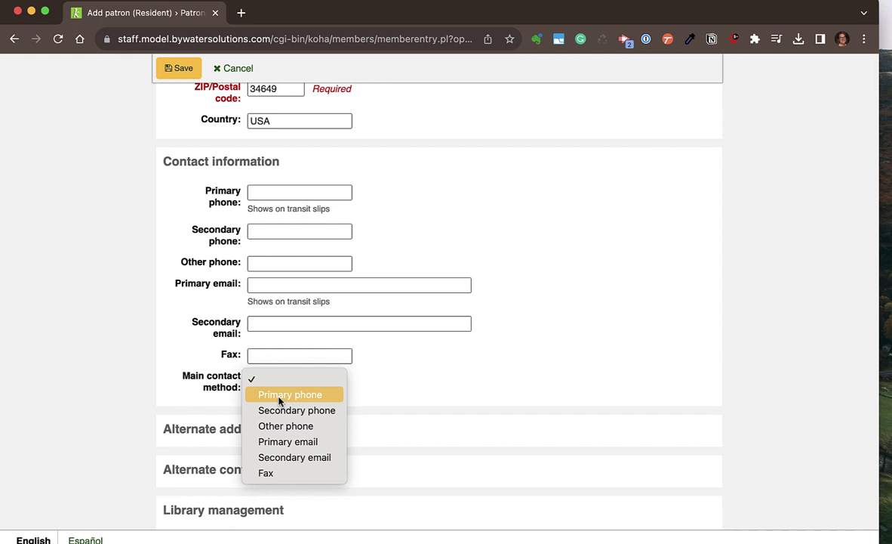
pyautogui.click(284, 446)
pyautogui.click(260, 284)
pyautogui.write('mary')
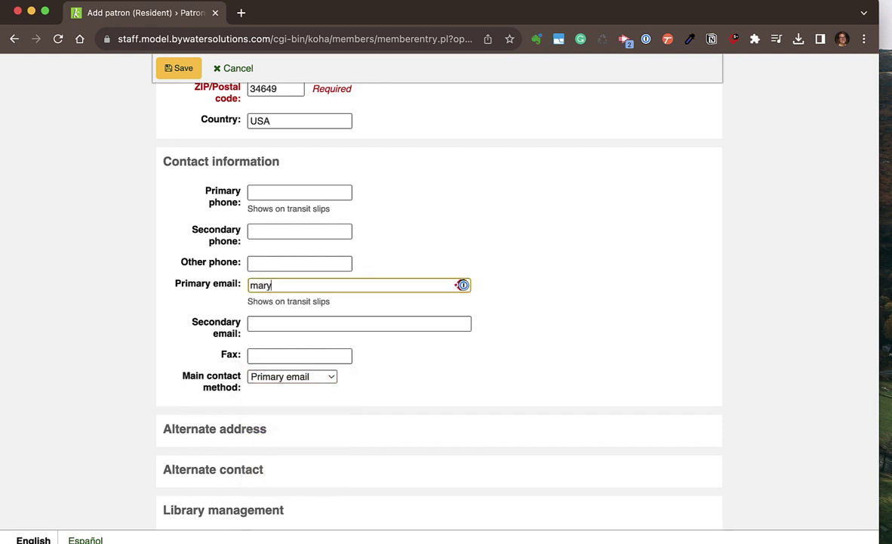
pyautogui.write('@example.com')
# Expand and collapse the Alternate address and Alternate contact sections
pyautogui.scroll(-3, 269, 358)
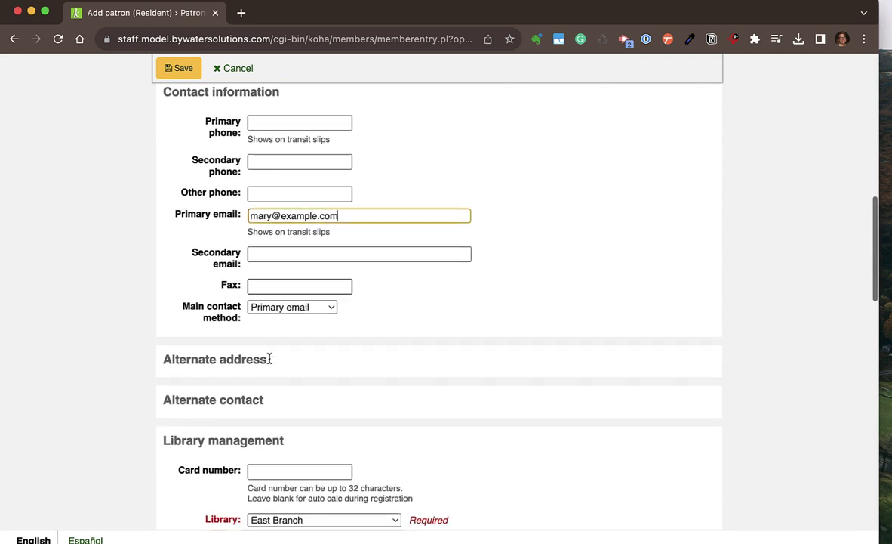
pyautogui.click(219, 311)
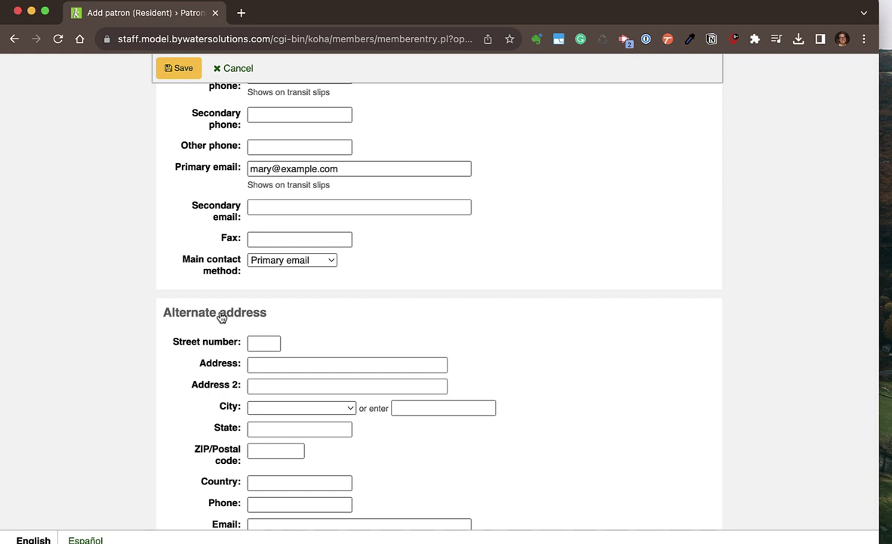
pyautogui.click(221, 316)
pyautogui.scroll(-1, 220, 317)
pyautogui.click(220, 316)
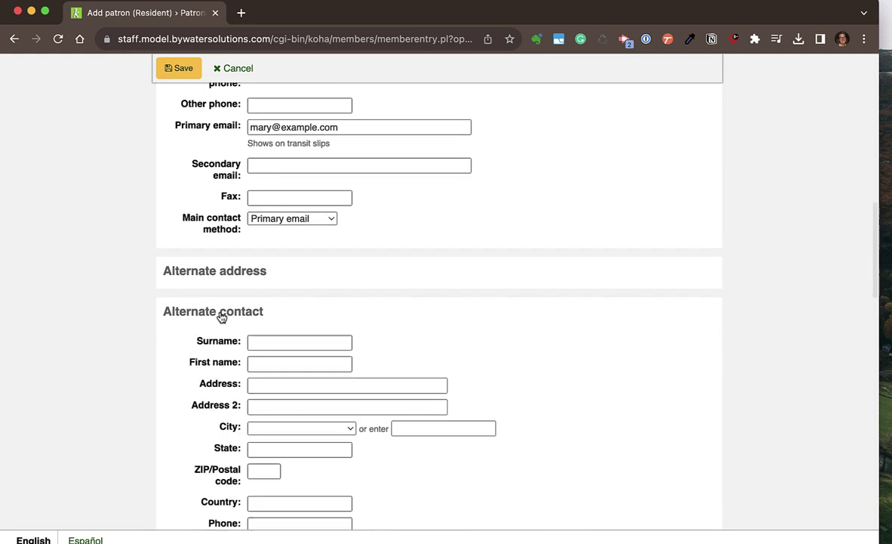
pyautogui.click(220, 317)
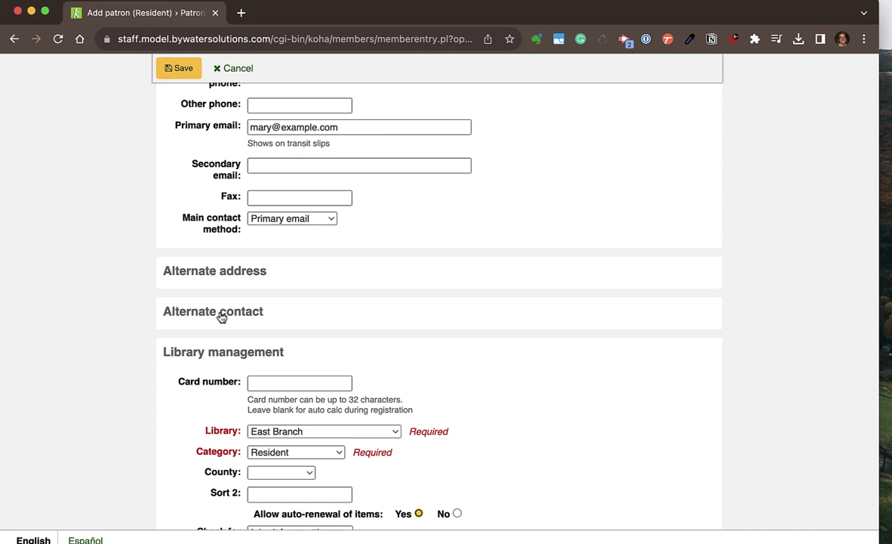
pyautogui.scroll(-3, 221, 316)
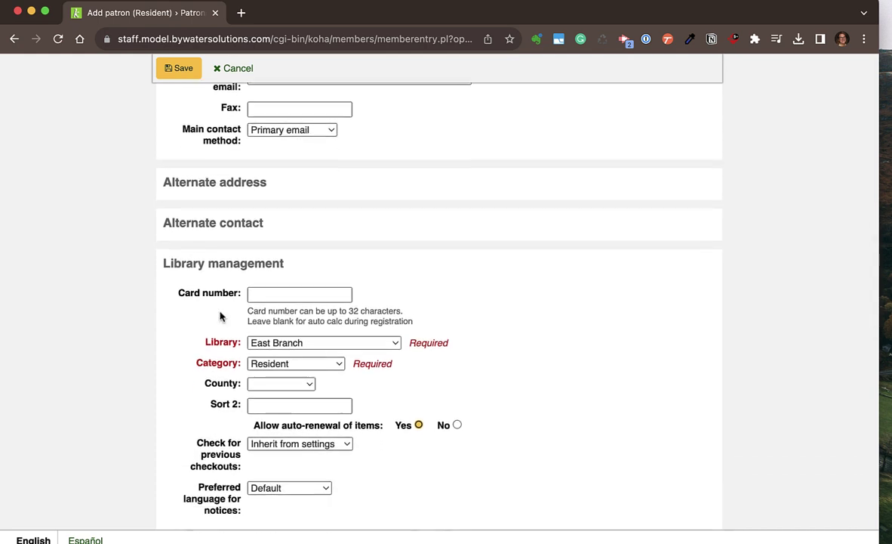
pyautogui.scroll(-2, 218, 317)
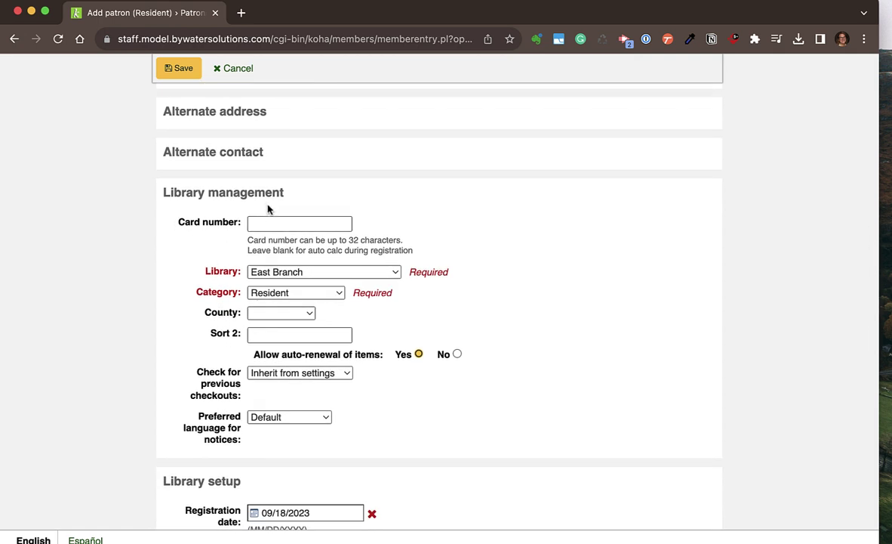
# Enter the patron's library card number, then scroll through Library setup to the login fields
pyautogui.click(275, 220)
pyautogui.write('897142')
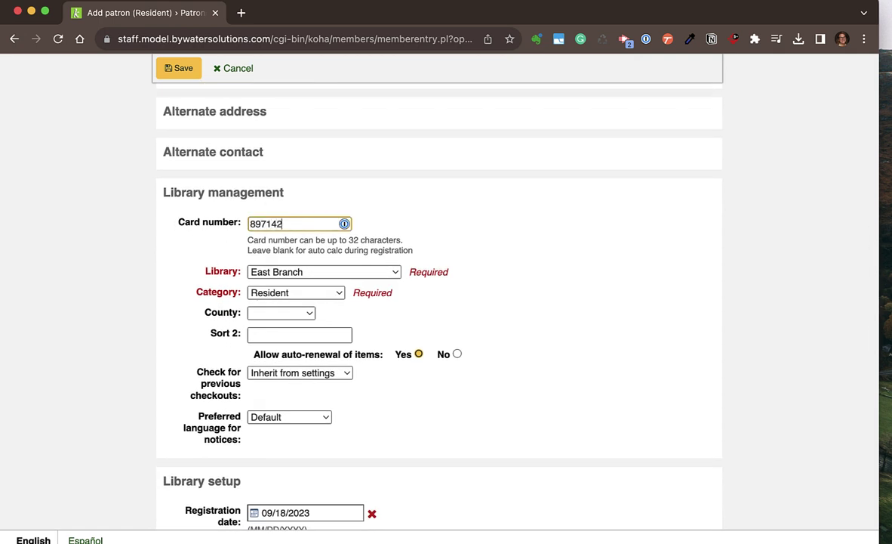
pyautogui.moveTo(317, 223); pyautogui.dragTo(253, 224)
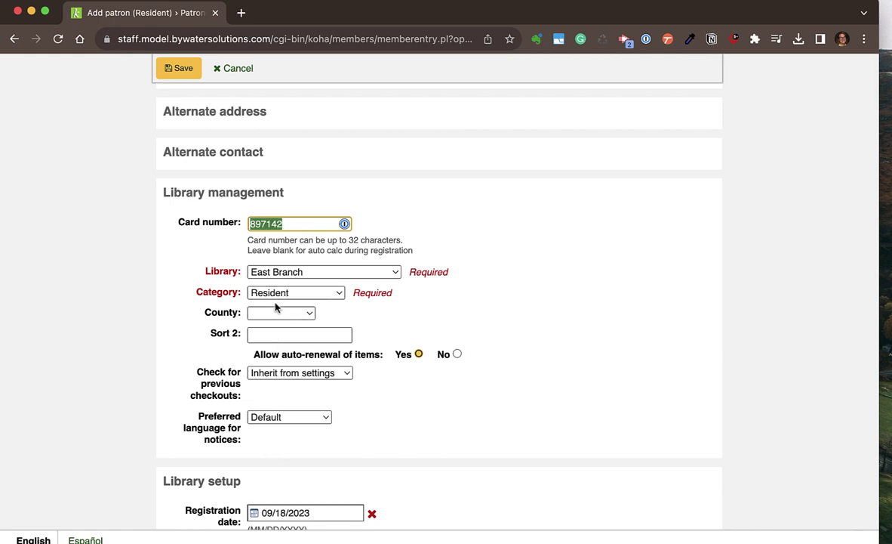
pyautogui.scroll(-5, 278, 395)
pyautogui.scroll(-1, 278, 396)
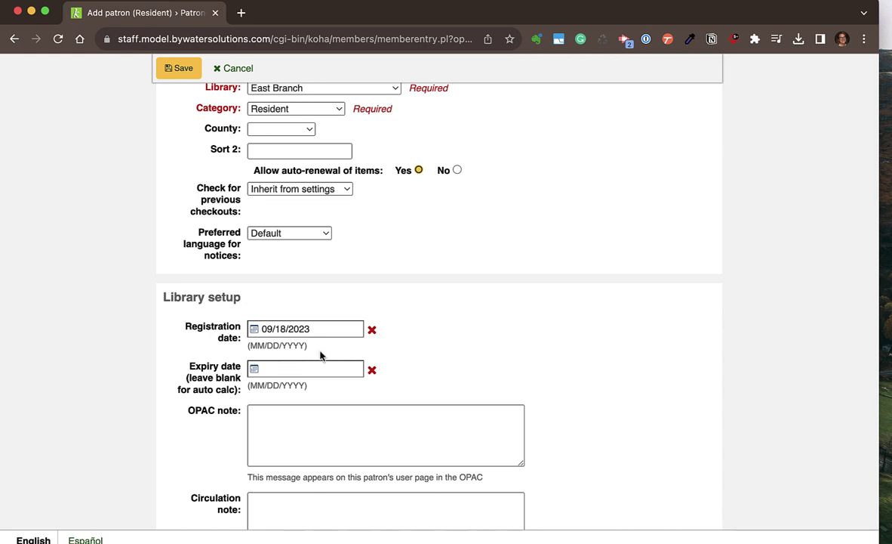
pyautogui.scroll(-4, 321, 369)
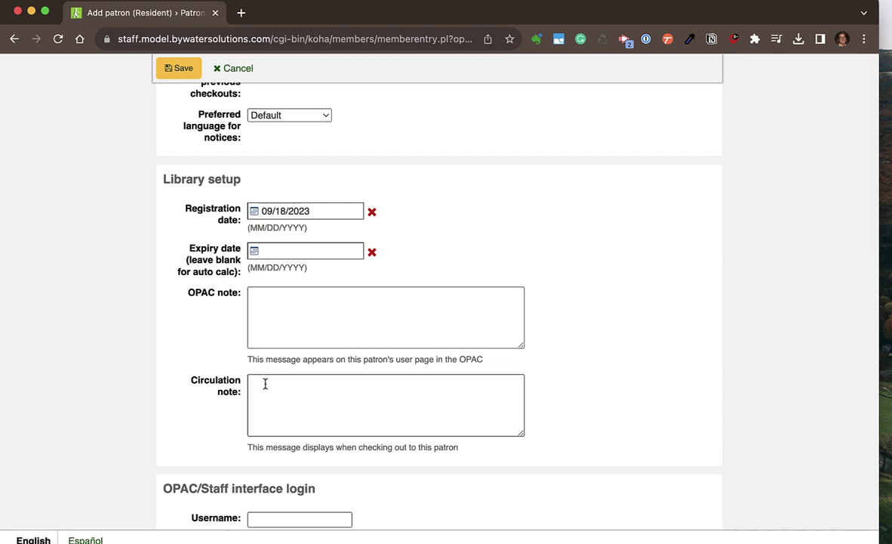
pyautogui.scroll(-5, 265, 385)
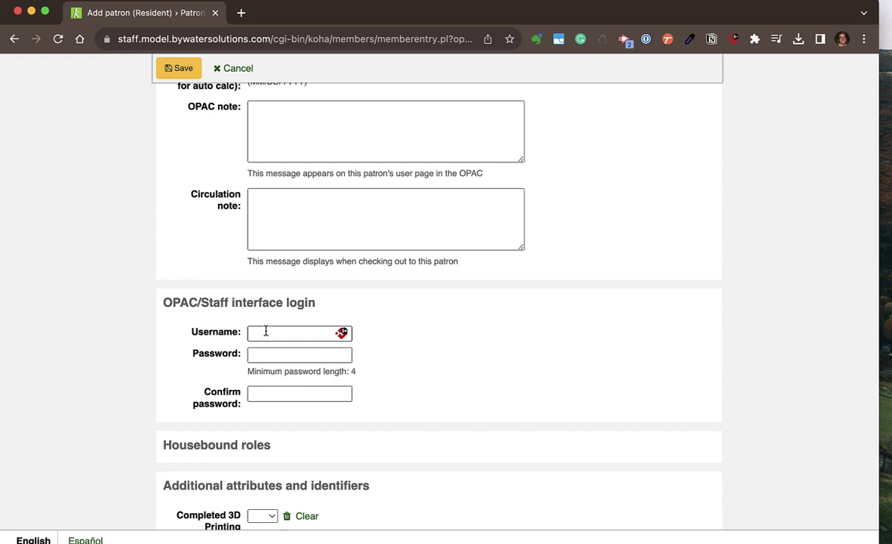
# Set the login username to the card number and enter a matching password and confirmation
pyautogui.click(266, 331)
pyautogui.write('897142')
pyautogui.click(268, 357)
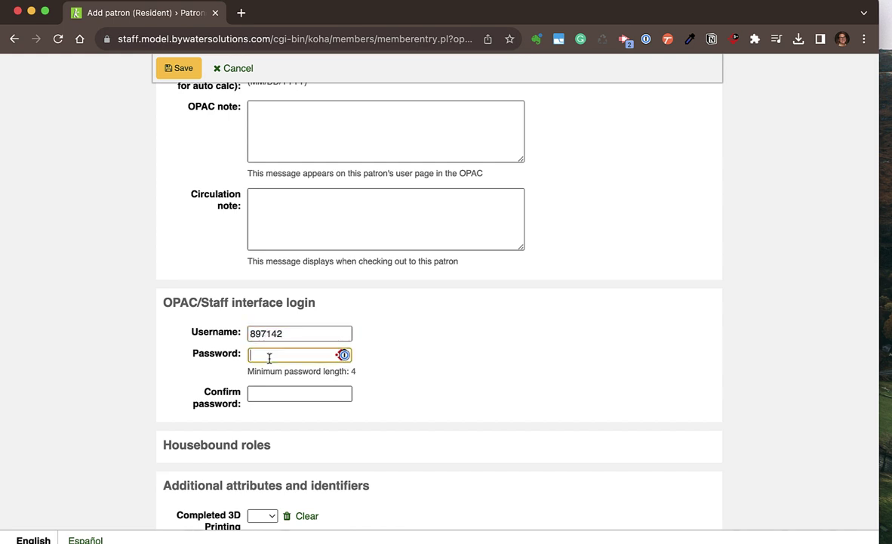
pyautogui.write('•••••')
pyautogui.click(271, 394)
pyautogui.write('•••••')
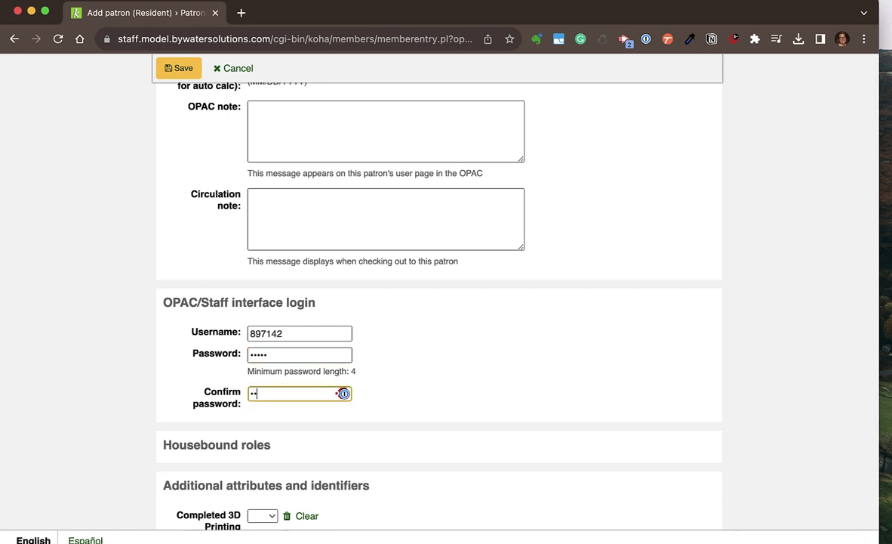
pyautogui.scroll(-3, 271, 394)
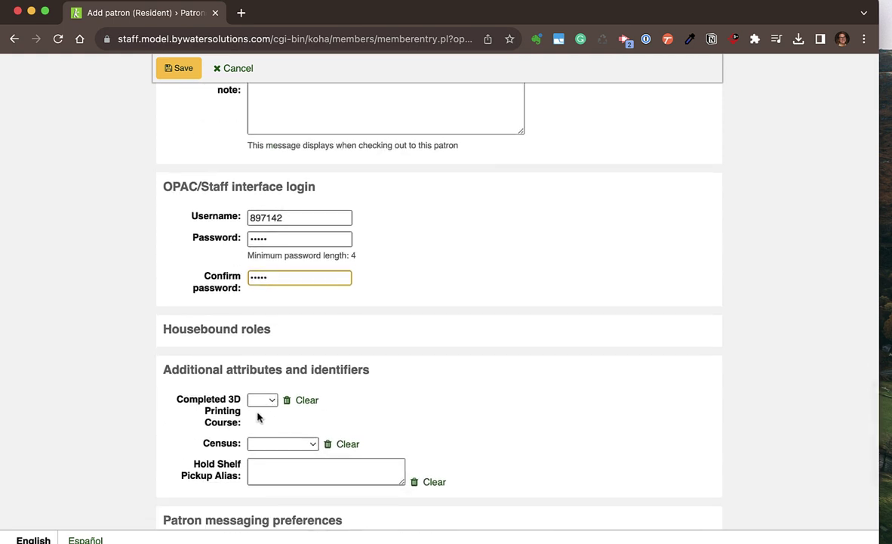
pyautogui.scroll(-2, 233, 390)
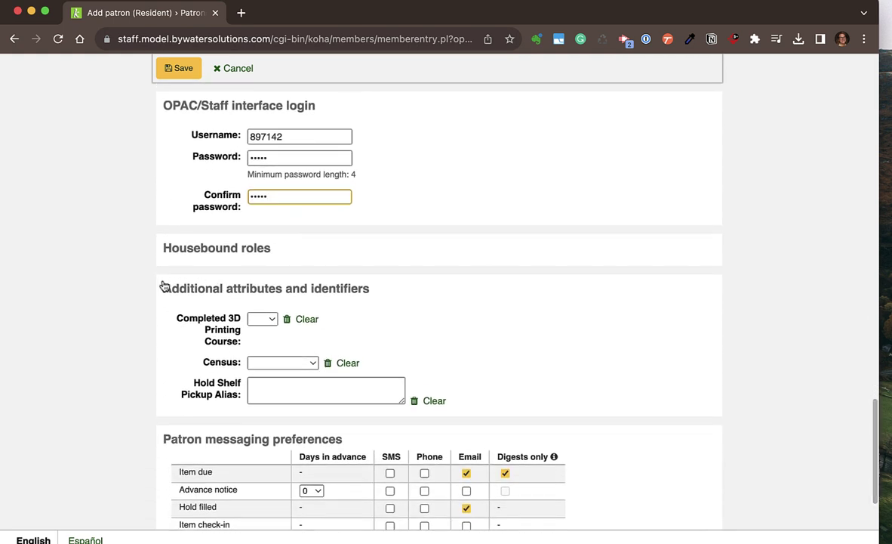
pyautogui.scroll(-1, 333, 293)
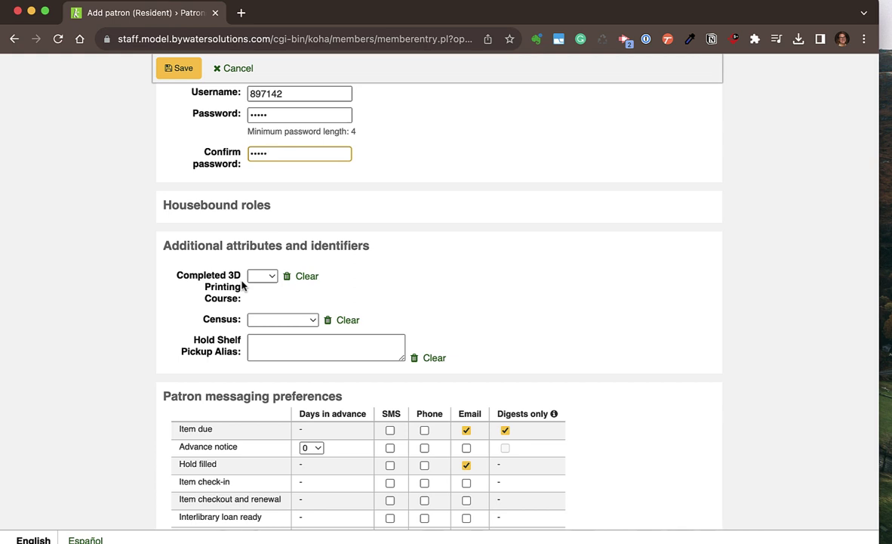
pyautogui.click(275, 321)
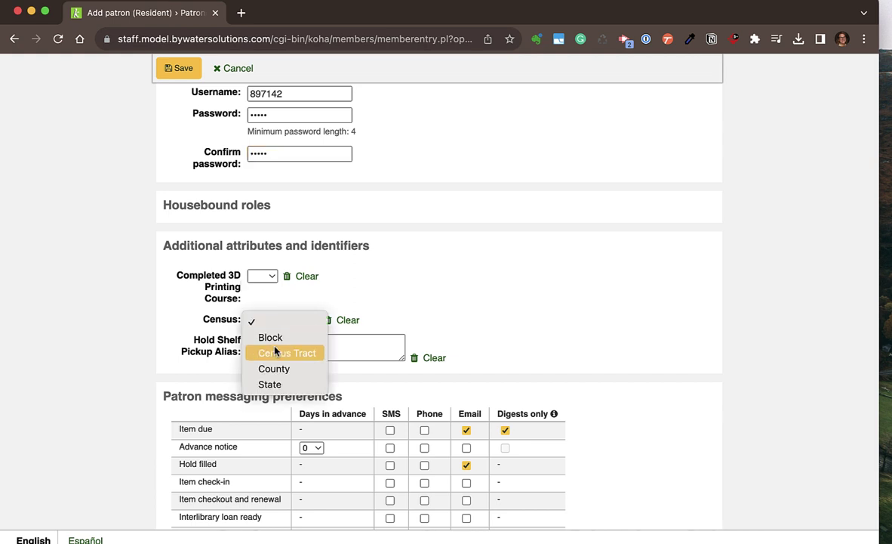
pyautogui.click(450, 291)
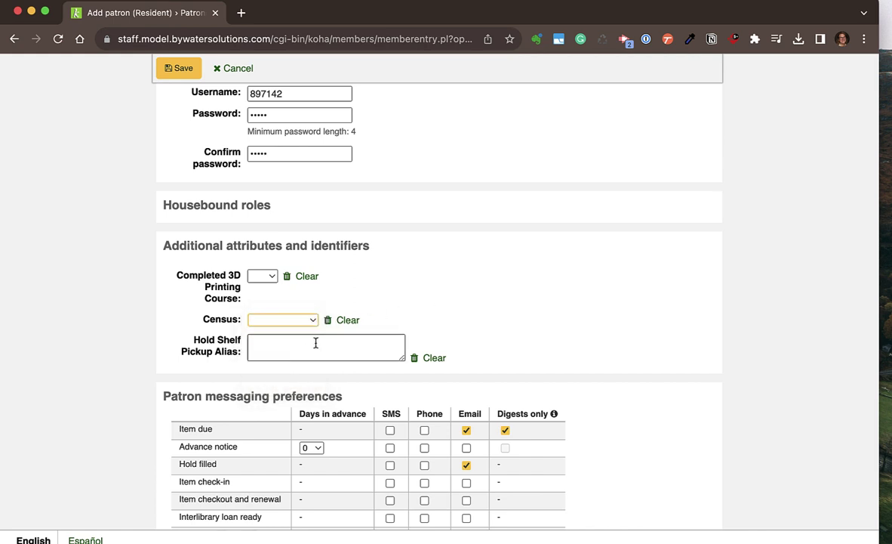
pyautogui.scroll(-3, 315, 342)
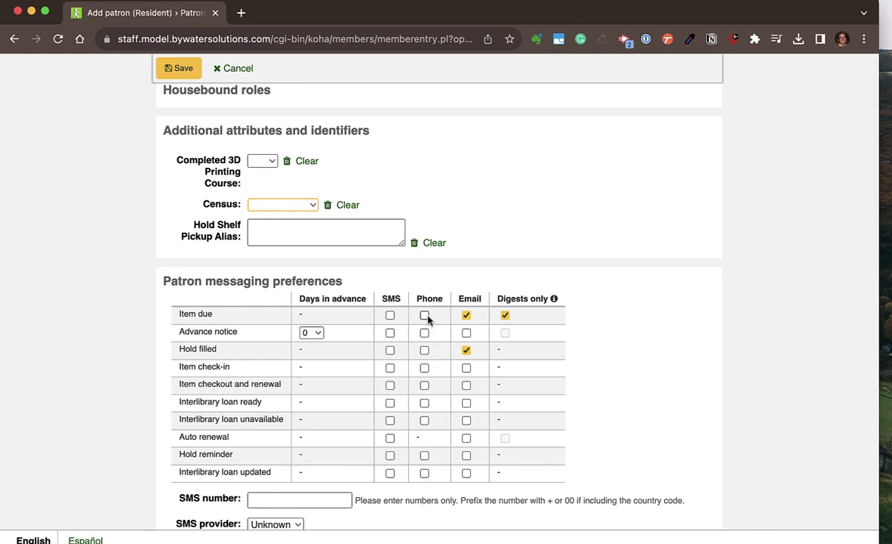
# Tick SMS, Email and Digests only for advance notices
pyautogui.click(390, 333)
pyautogui.click(466, 333)
pyautogui.click(504, 333)
pyautogui.scroll(-1, 374, 391)
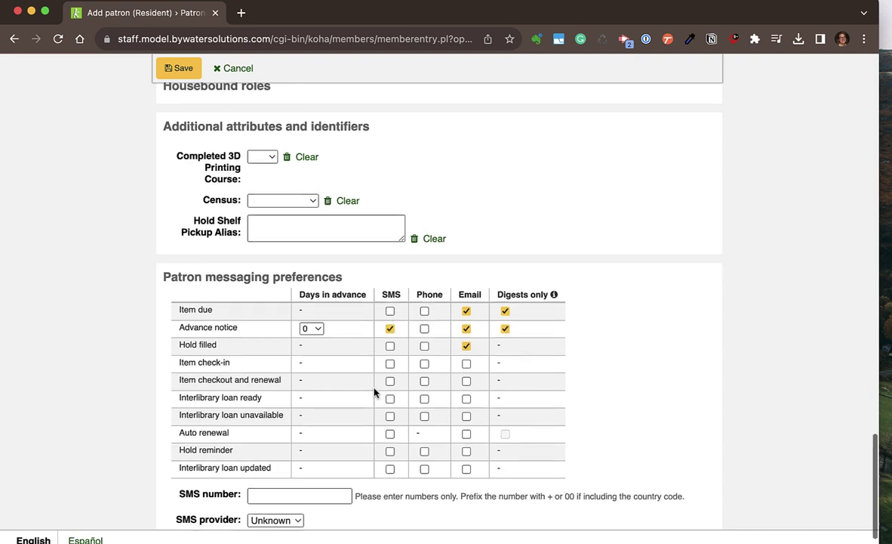
pyautogui.scroll(-2, 373, 391)
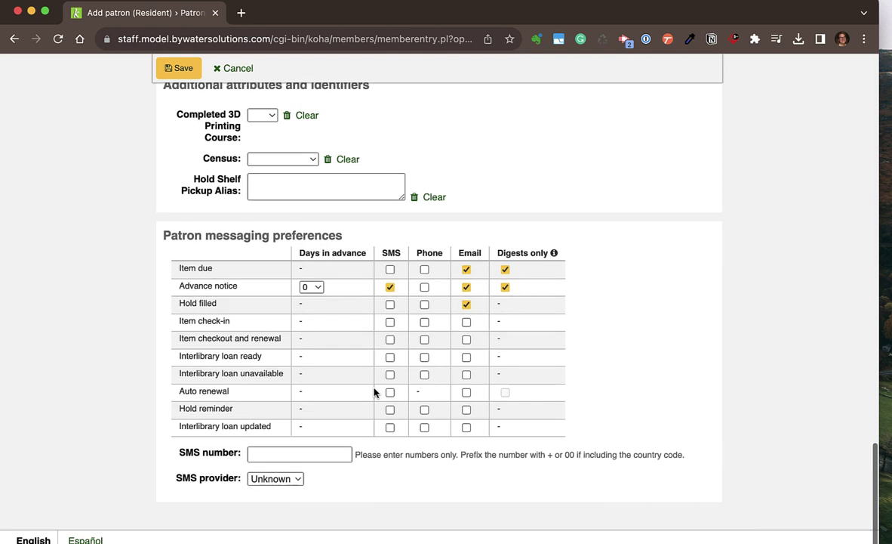
# Leave the SMS provider as Unknown and save the new patron record
pyautogui.click(277, 454)
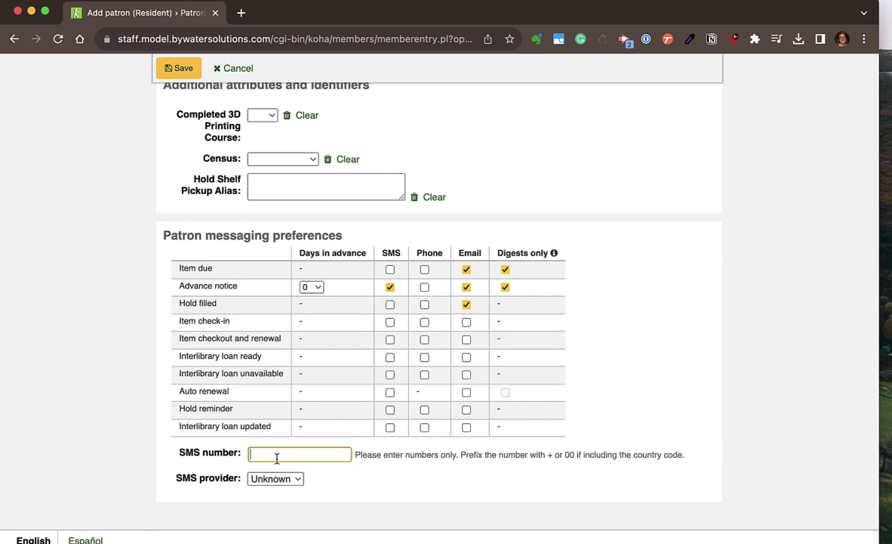
pyautogui.click(270, 480)
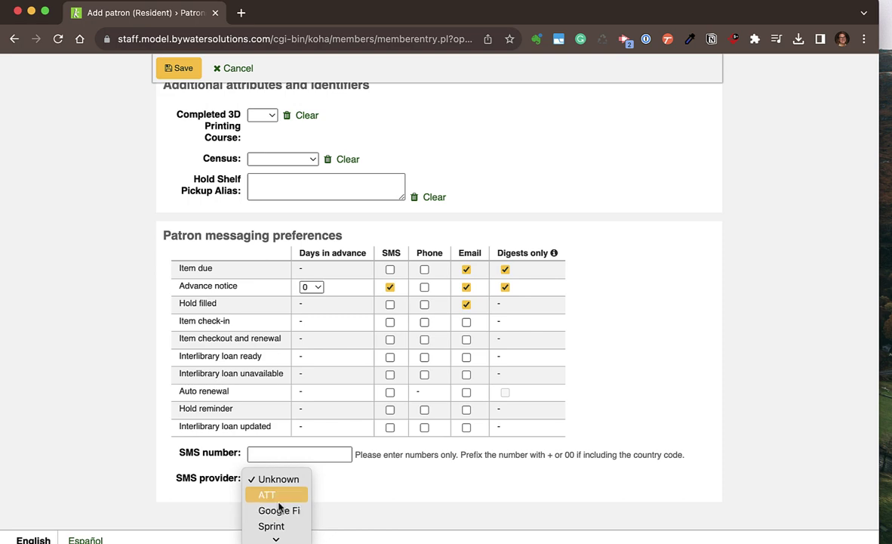
pyautogui.click(337, 498)
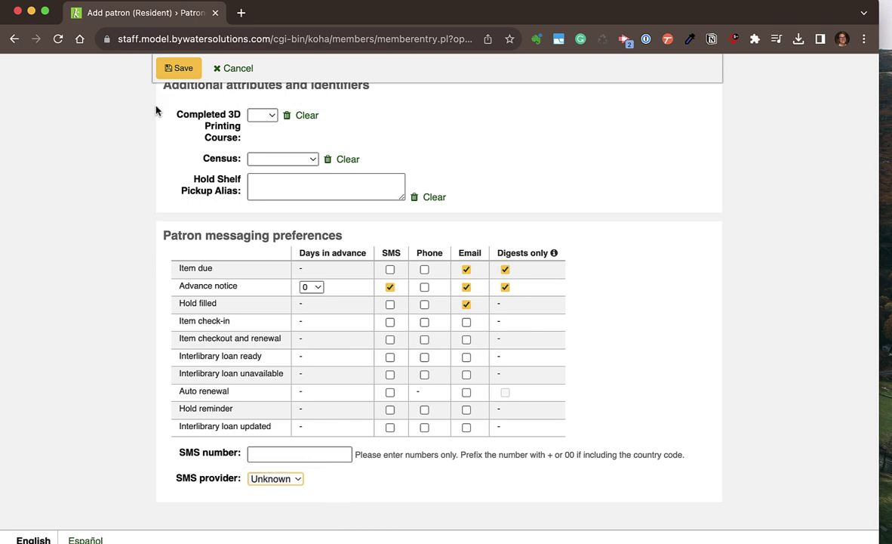
pyautogui.click(186, 69)
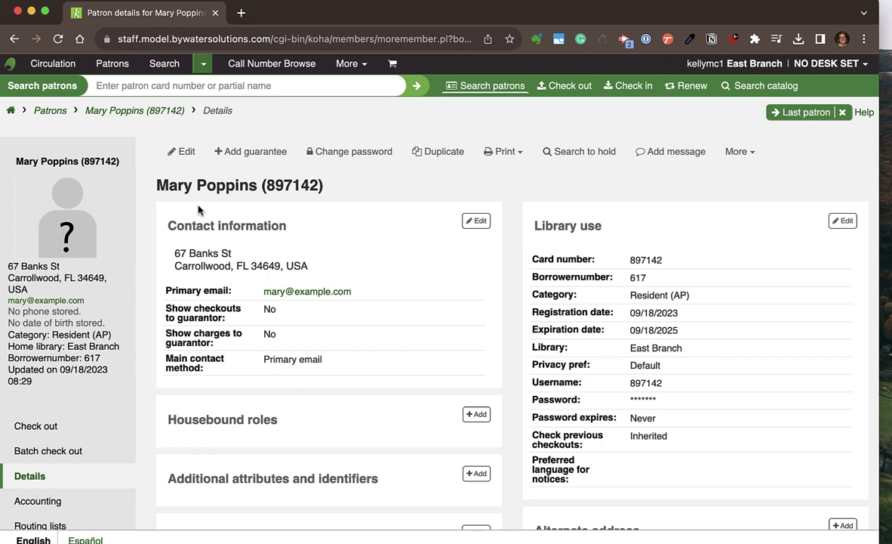
pyautogui.moveTo(68, 223)
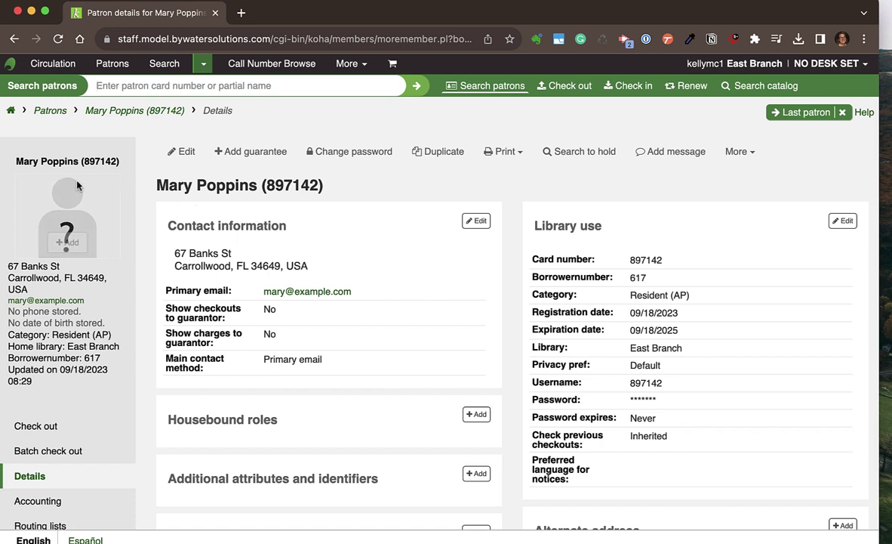
pyautogui.click(69, 242)
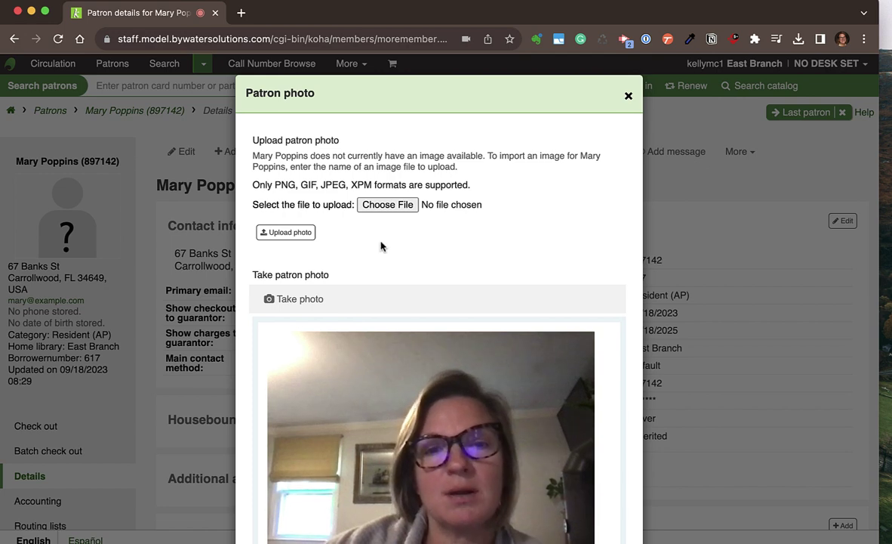
pyautogui.click(629, 96)
pyautogui.scroll(-3, 300, 249)
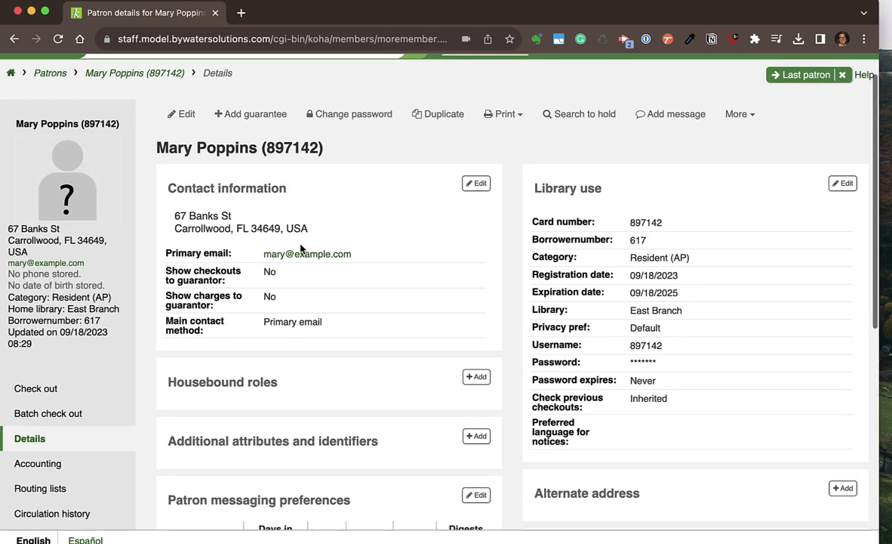
pyautogui.scroll(-2, 301, 249)
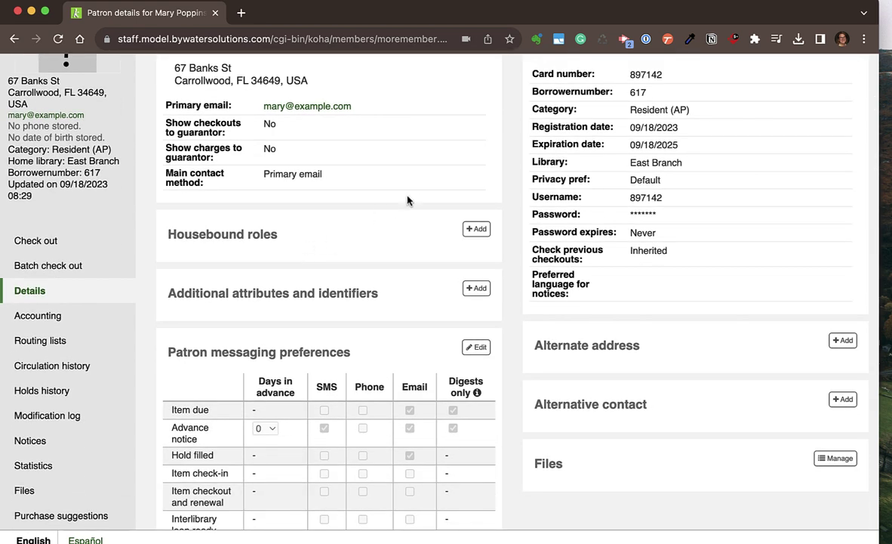
pyautogui.scroll(5, 408, 199)
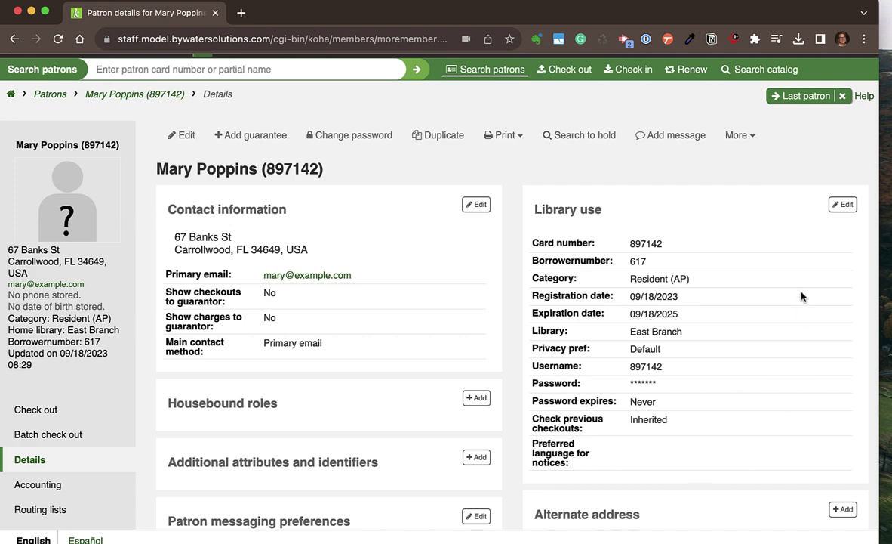
# Open and cancel the Library use edit form, then go to the patron's checkout screen
pyautogui.click(841, 211)
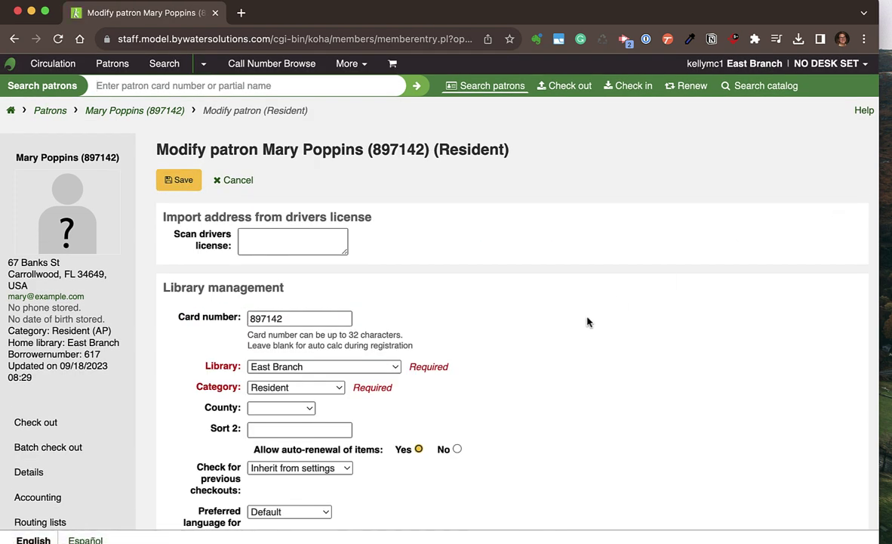
pyautogui.scroll(-3, 588, 319)
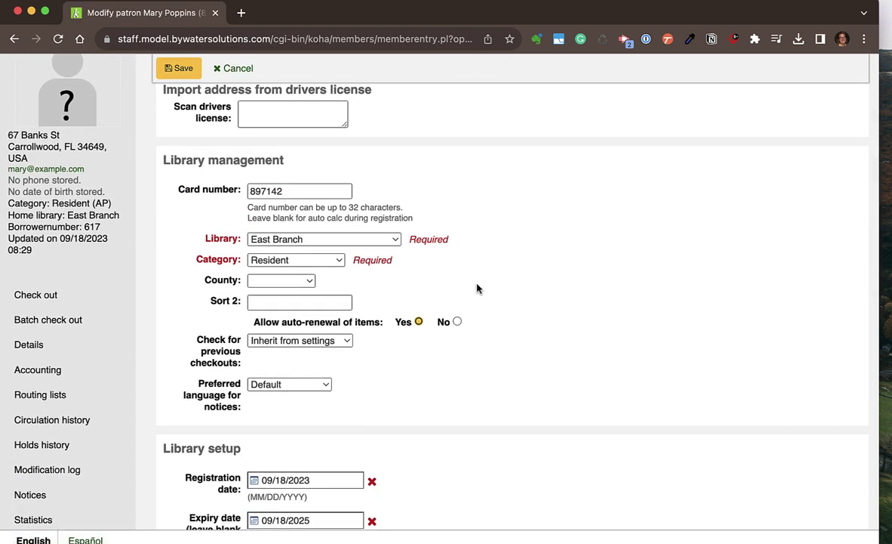
pyautogui.click(234, 70)
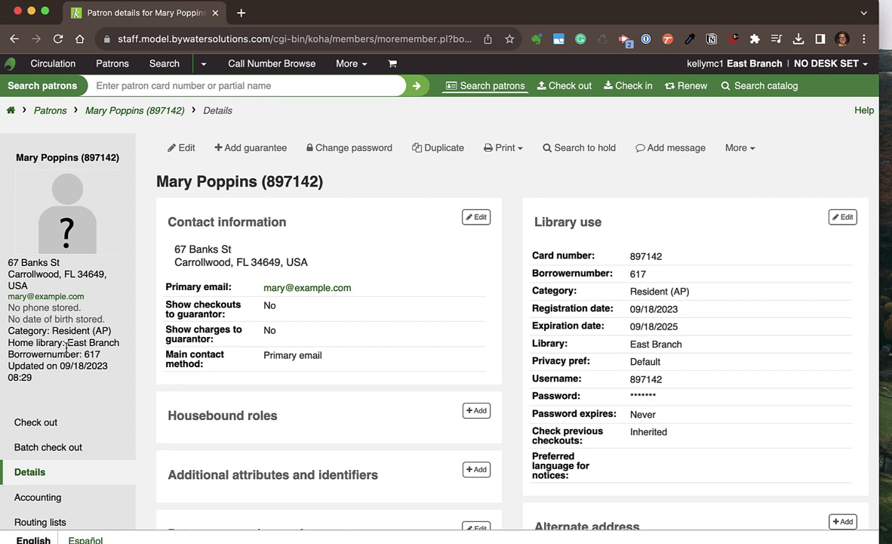
pyautogui.click(57, 425)
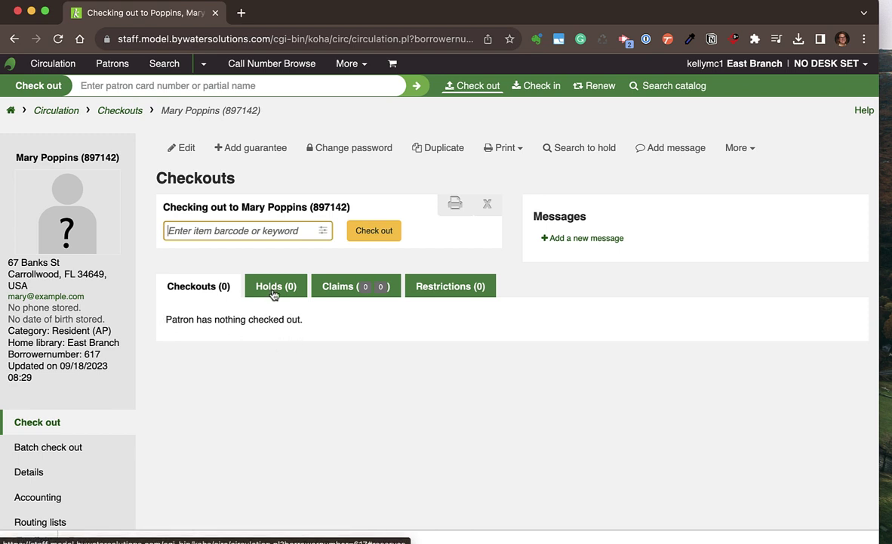
pyautogui.click(792, 67)
# Open the staff member's own account via My account and review its checkout screen with overdues and holds
pyautogui.click(714, 127)
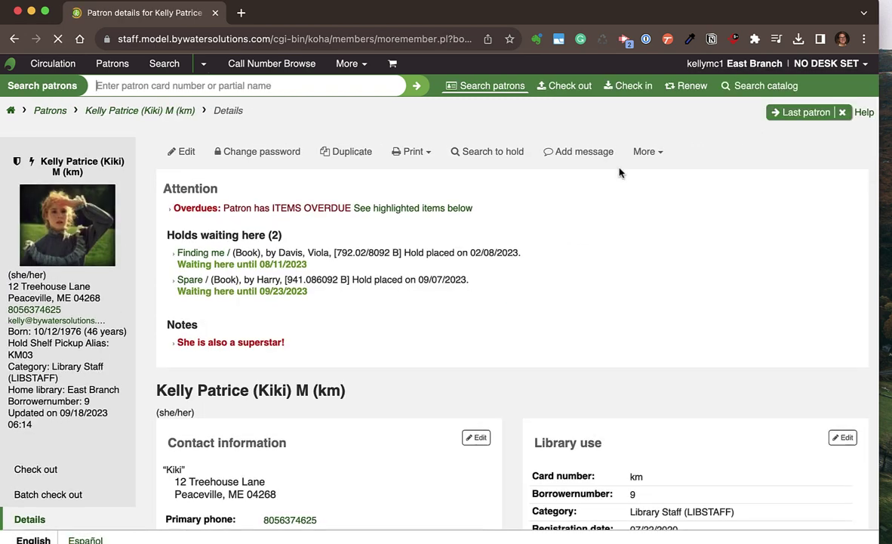
pyautogui.click(40, 474)
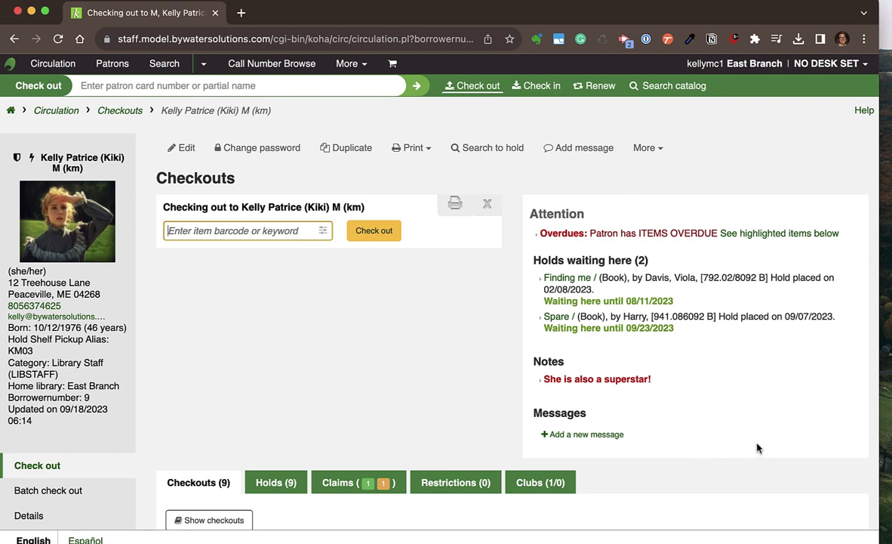
pyautogui.scroll(-2, 757, 446)
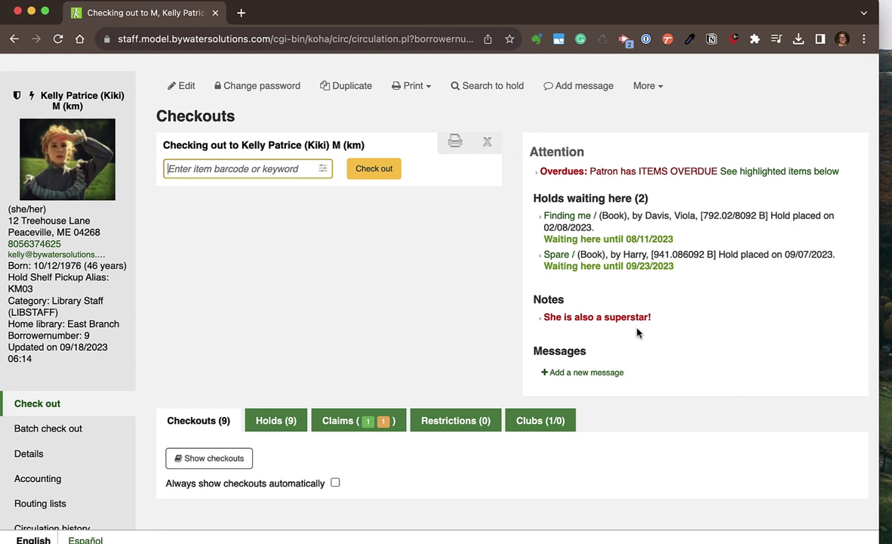
pyautogui.scroll(2, 637, 333)
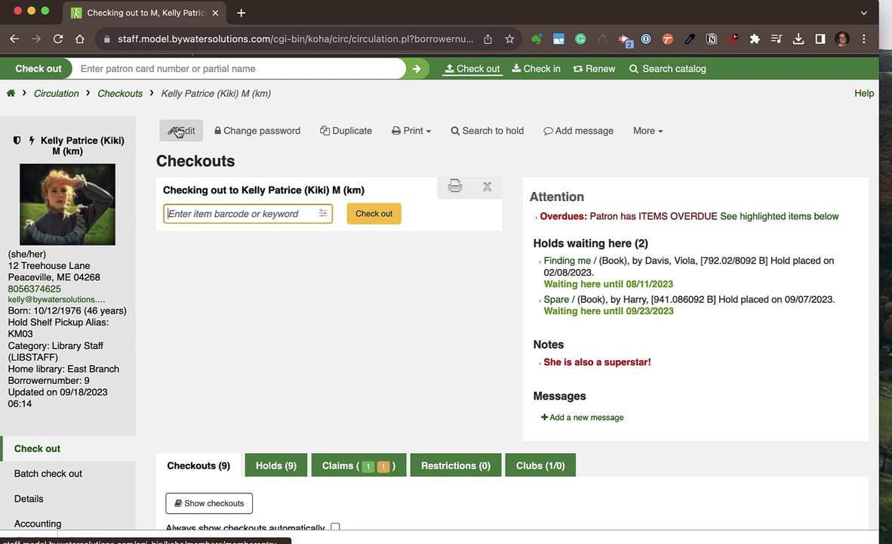
pyautogui.click(265, 132)
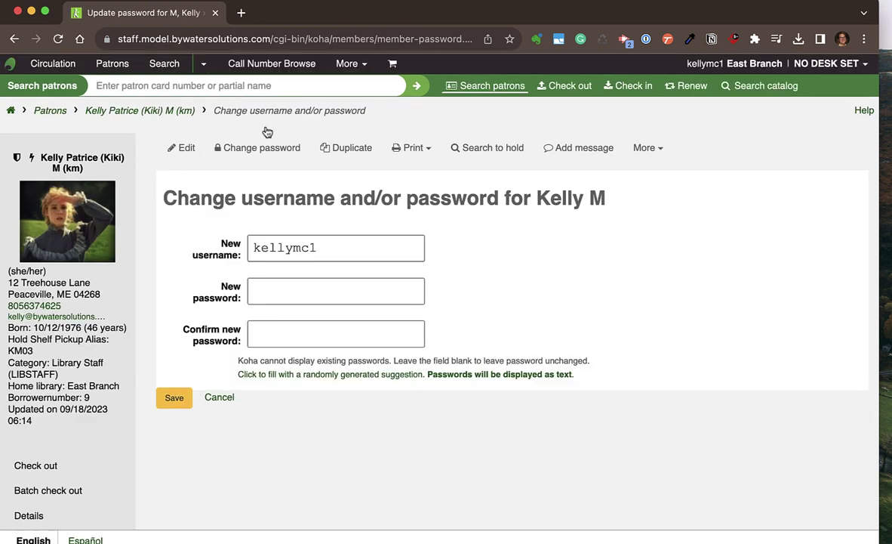
pyautogui.click(217, 399)
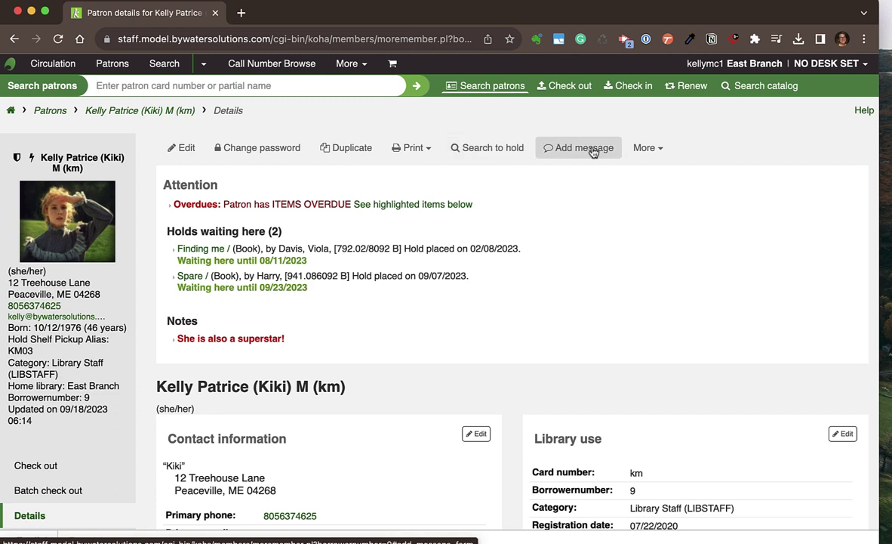
pyautogui.click(651, 150)
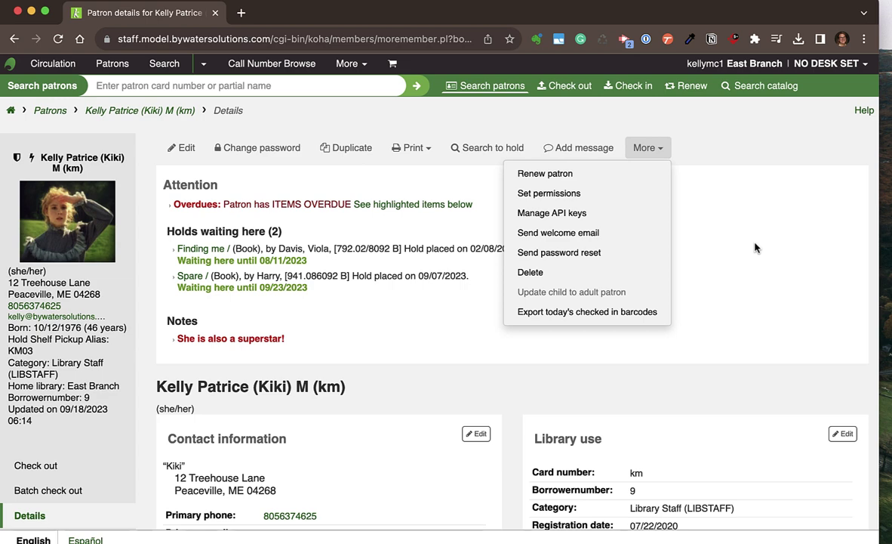
pyautogui.click(35, 465)
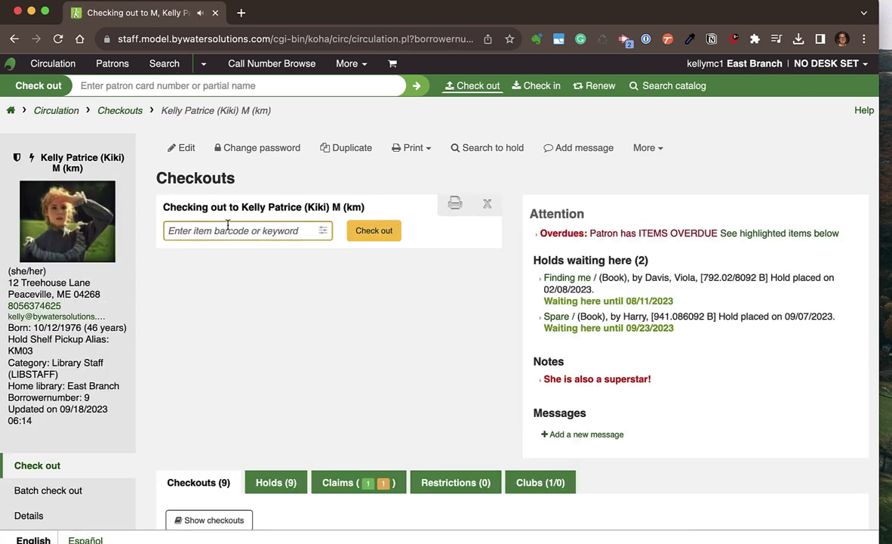
# Check out barcode 2170 (Beach read) to the patron, due 10/02/2023
pyautogui.write('2170')
pyautogui.press('Return')
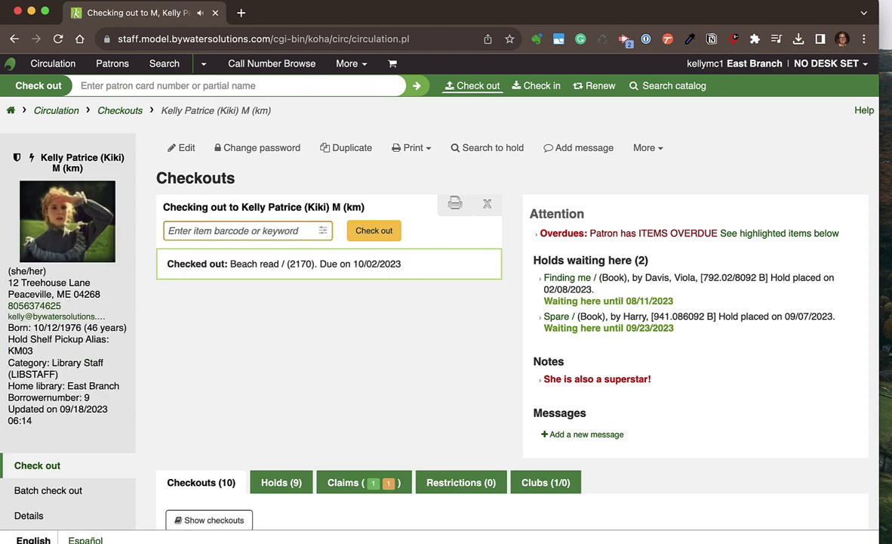
pyautogui.moveTo(231, 264); pyautogui.dragTo(413, 270)
pyautogui.scroll(-5, 412, 269)
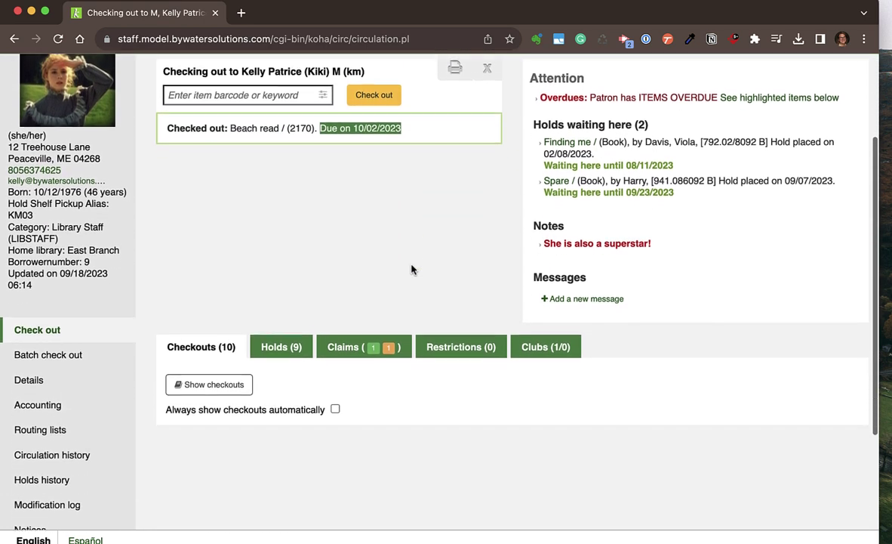
# Load the full checkouts table, now showing all 10 checkouts
pyautogui.click(238, 375)
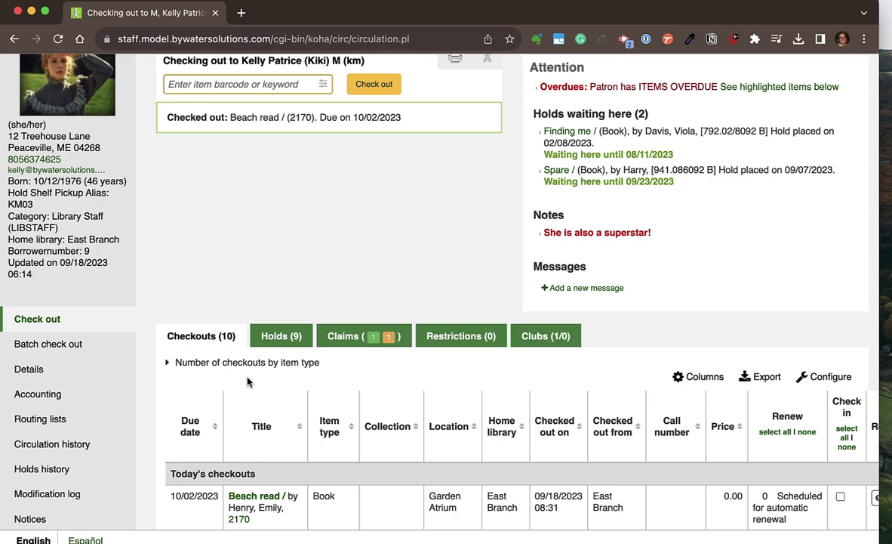
pyautogui.scroll(-5, 247, 381)
pyautogui.scroll(-1, 247, 381)
pyautogui.hscroll(2, 246, 374)
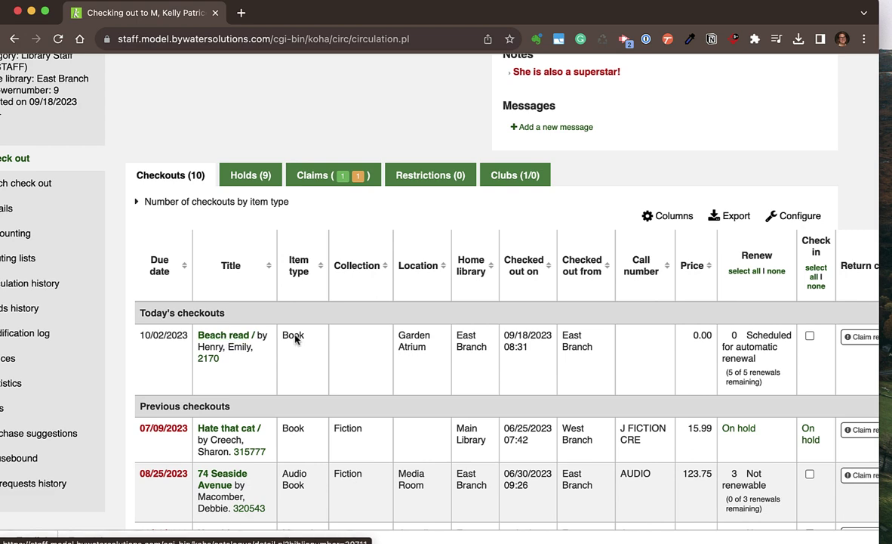
pyautogui.hscroll(2, 387, 321)
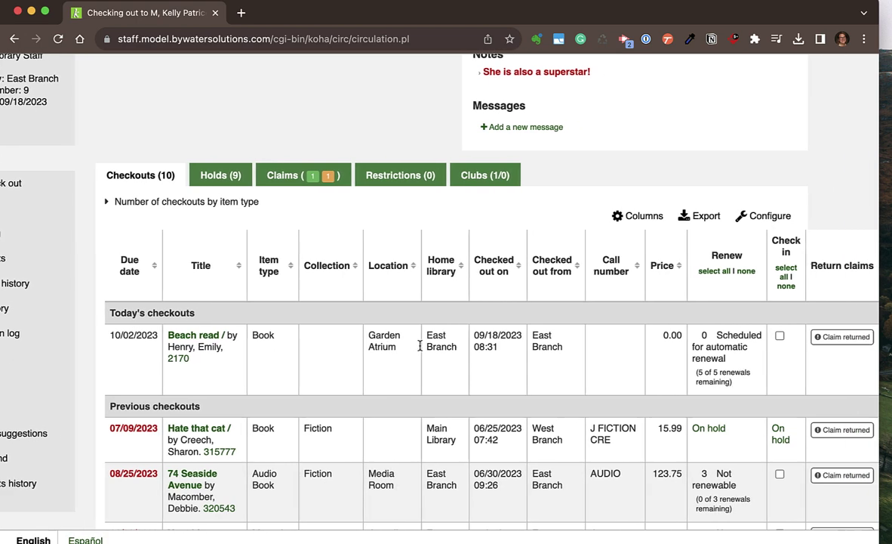
pyautogui.hscroll(1, 420, 349)
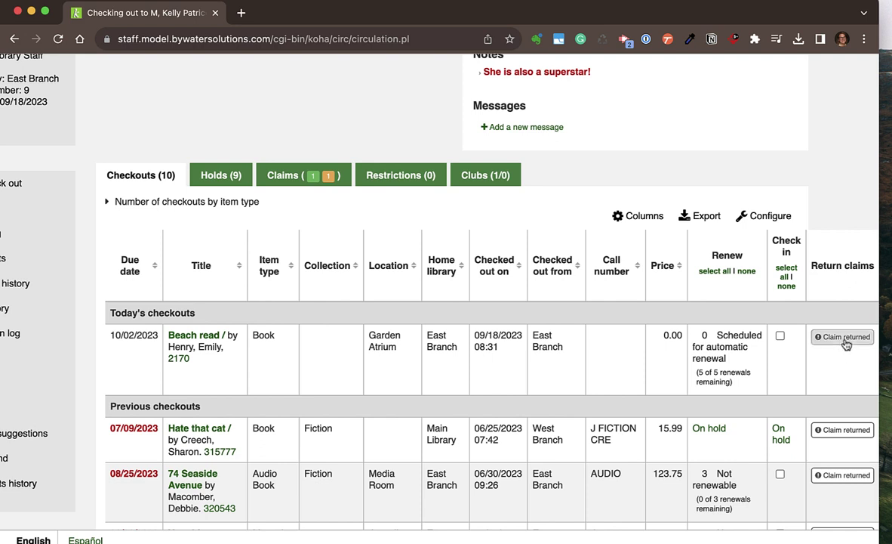
pyautogui.scroll(-3, 846, 343)
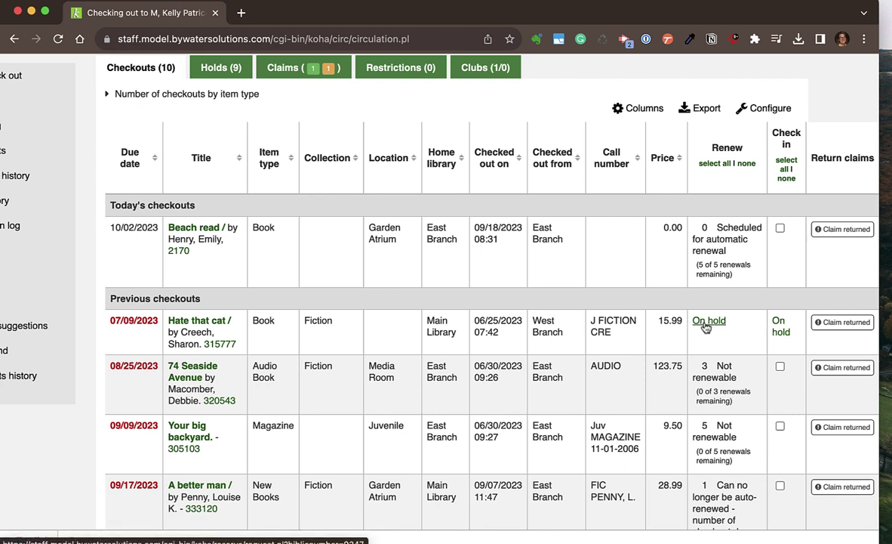
pyautogui.scroll(-1, 706, 326)
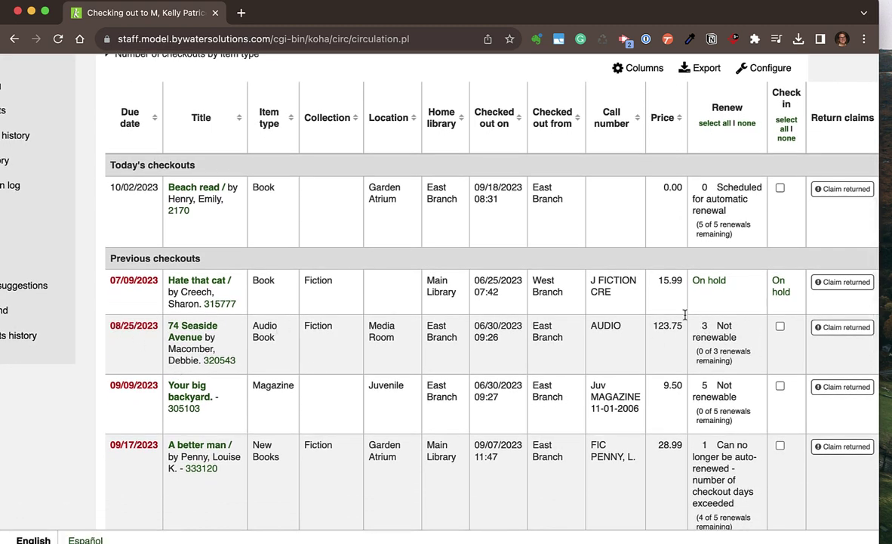
pyautogui.scroll(-4, 740, 392)
pyautogui.scroll(-3, 739, 393)
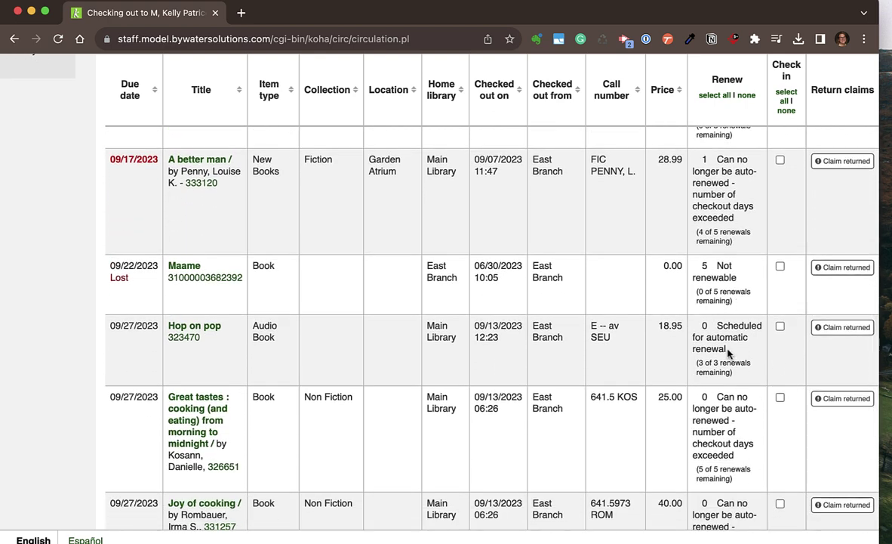
pyautogui.scroll(-2, 728, 353)
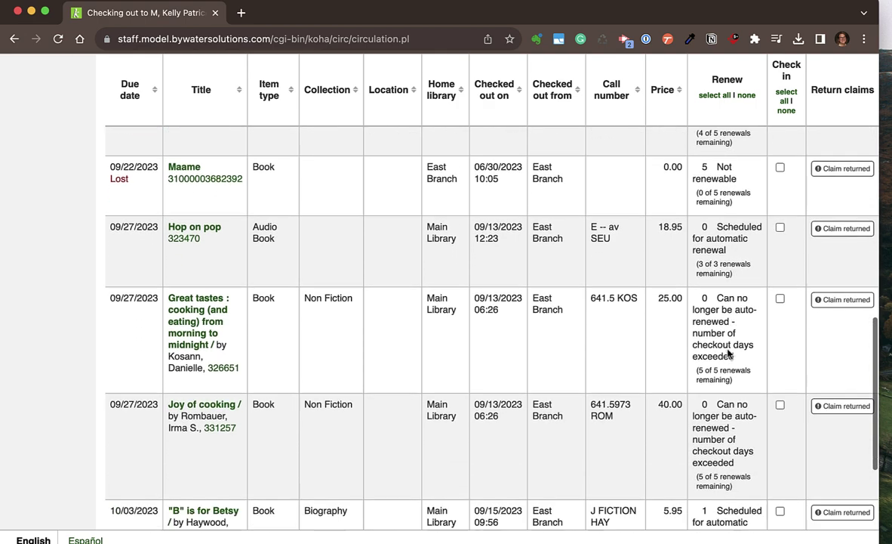
pyautogui.scroll(-5, 729, 353)
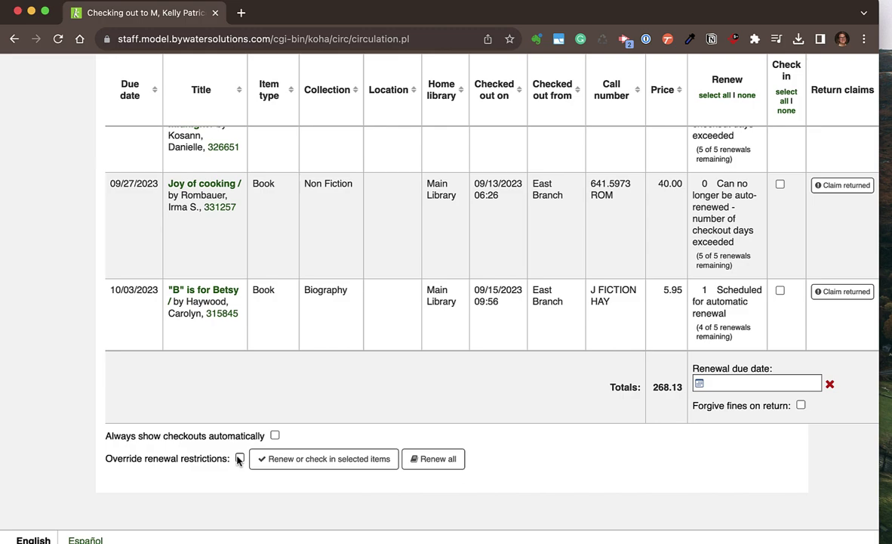
pyautogui.scroll(10, 238, 461)
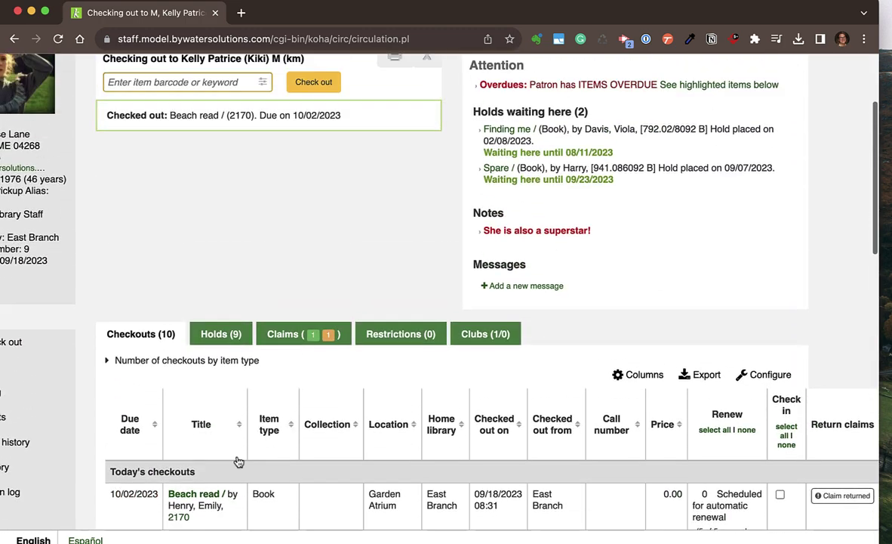
pyautogui.scroll(5, 238, 461)
pyautogui.hscroll(-2, 249, 462)
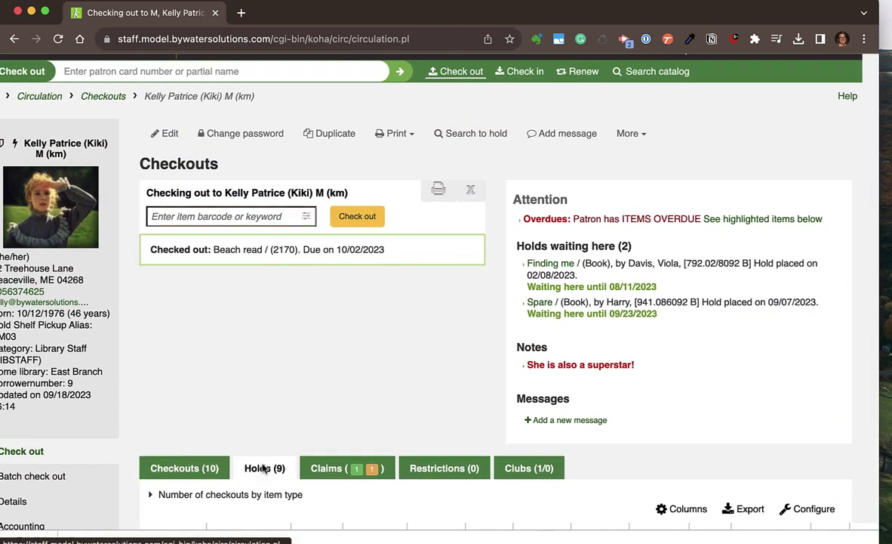
# Switch to the Holds (9) tab and review pickup locations, priorities and statuses
pyautogui.click(264, 468)
pyautogui.scroll(-6, 263, 468)
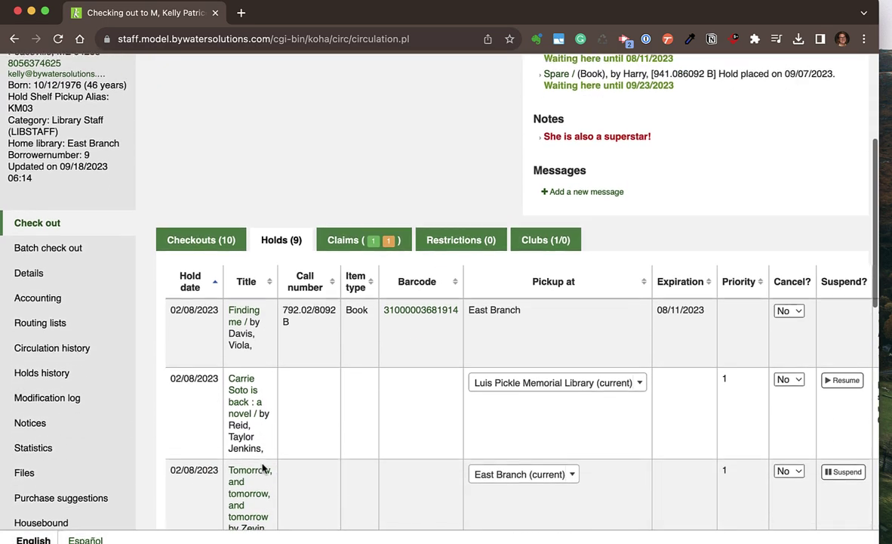
pyautogui.scroll(-2, 264, 468)
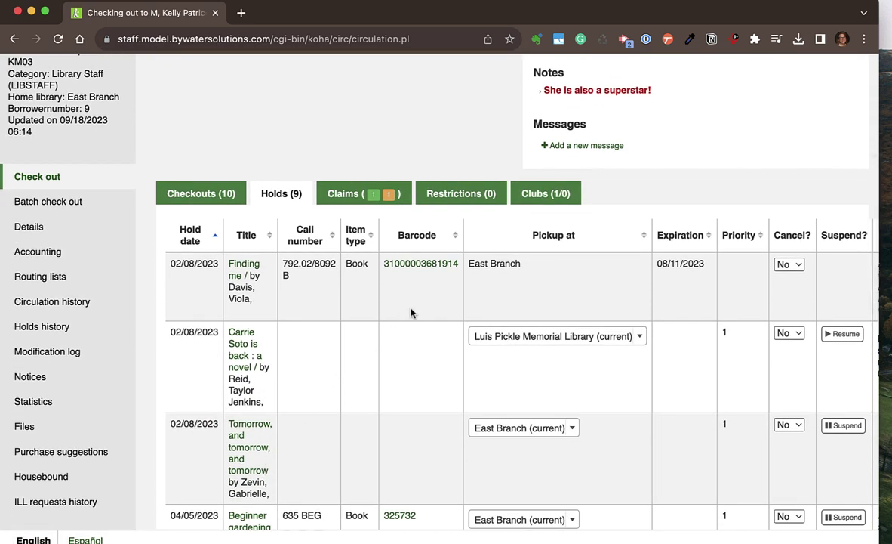
pyautogui.hscroll(3, 408, 311)
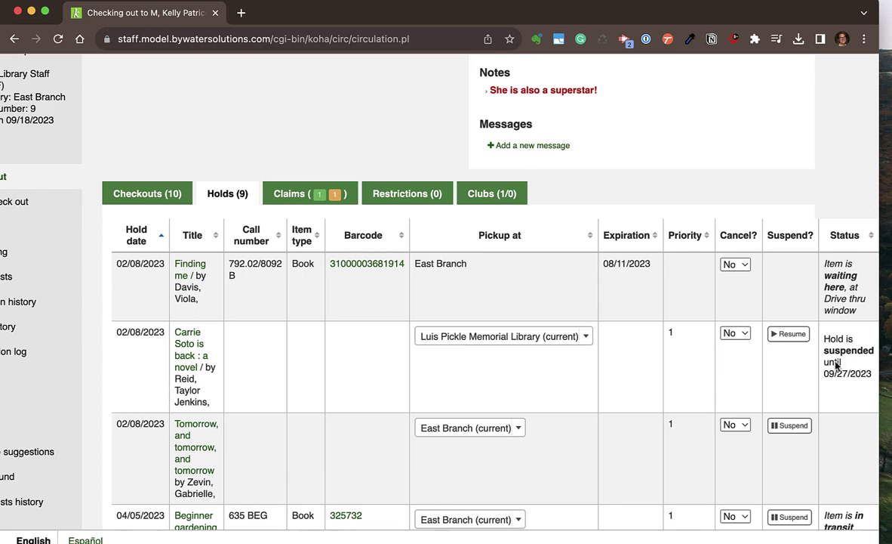
pyautogui.scroll(-4, 836, 377)
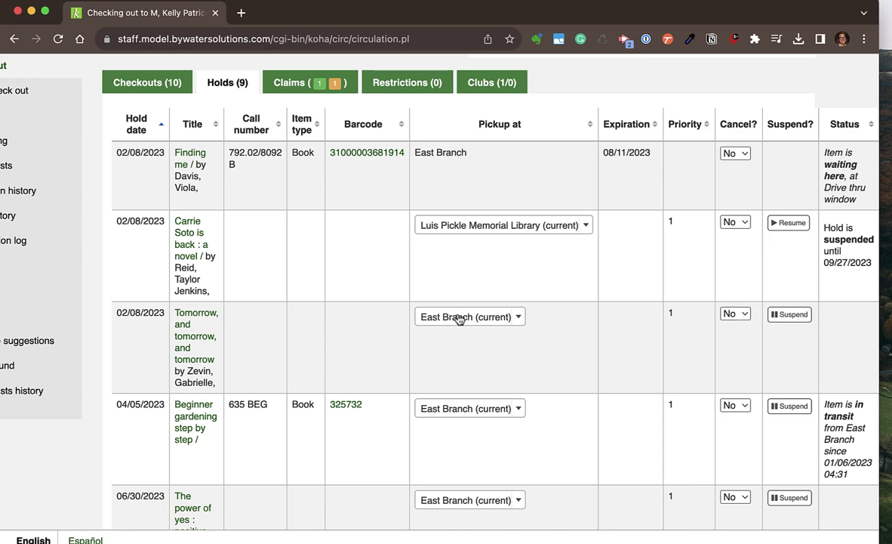
pyautogui.scroll(-1, 455, 322)
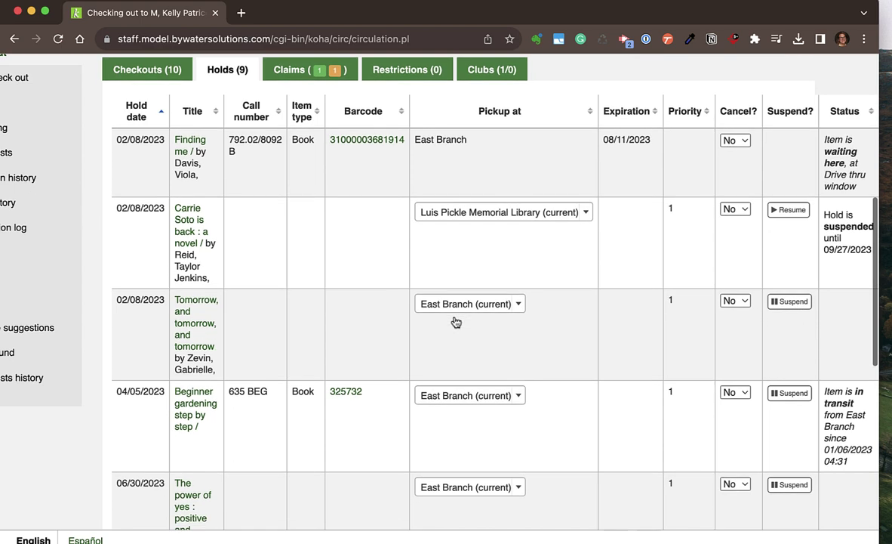
pyautogui.scroll(-10, 455, 322)
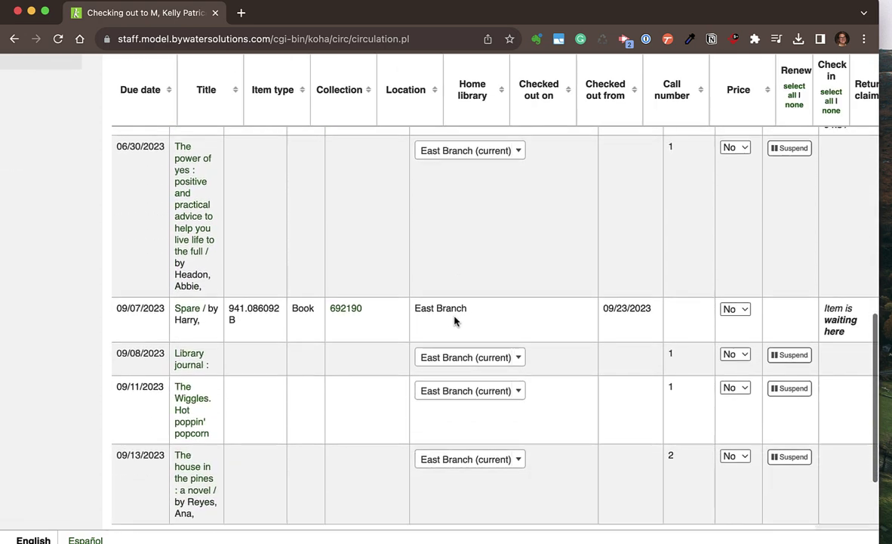
pyautogui.scroll(-5, 456, 322)
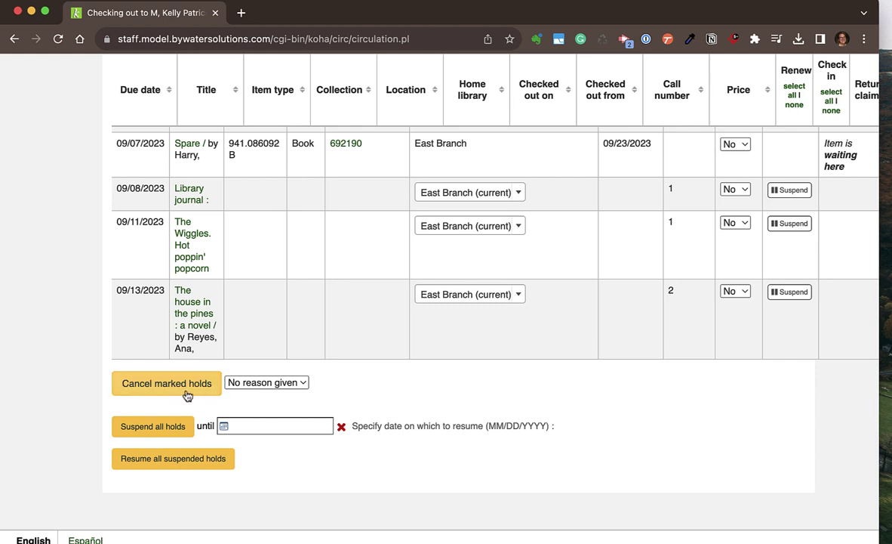
# Check the hold cancellation reasons, leaving No reason given selected
pyautogui.click(270, 383)
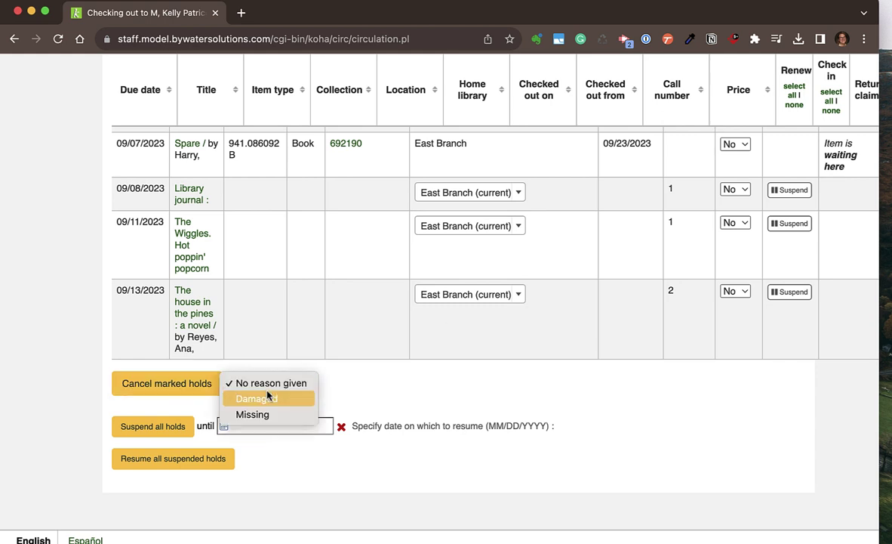
pyautogui.click(399, 400)
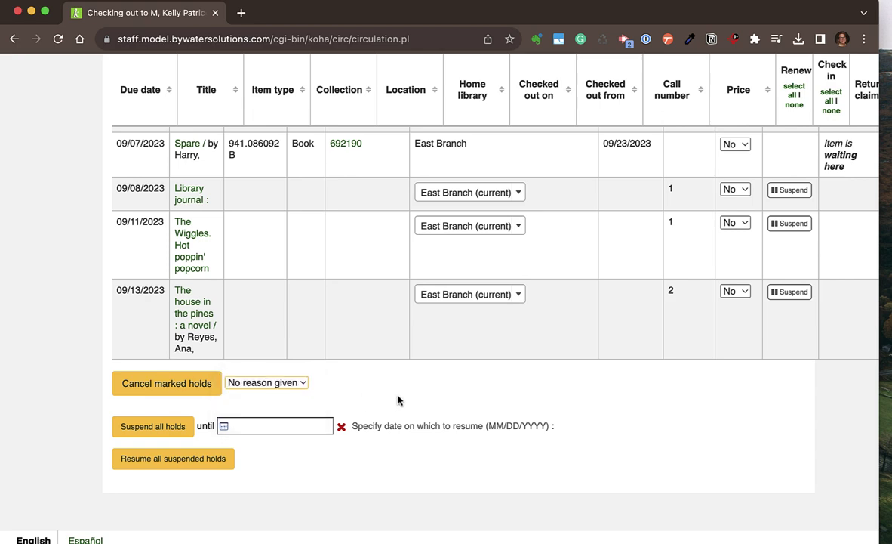
pyautogui.scroll(10, 399, 400)
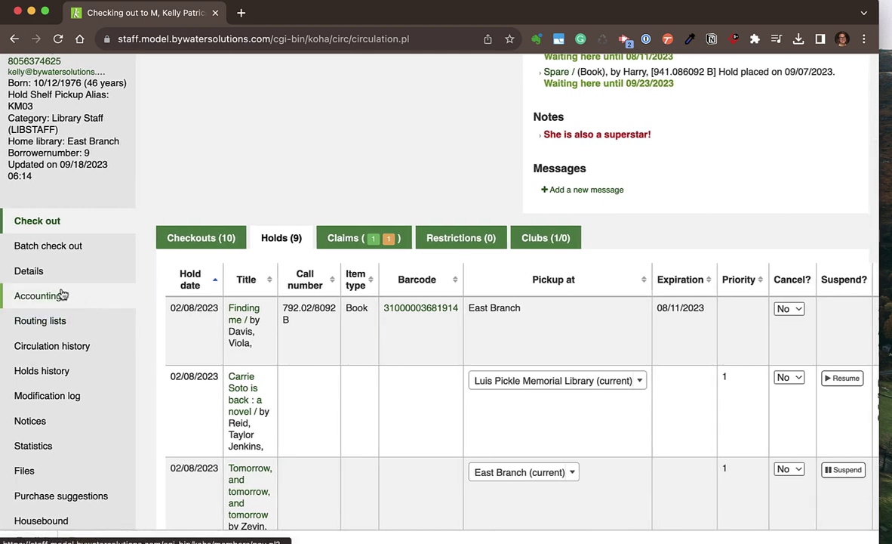
# Review the patron's Accounting Transactions, then start a manual invoice
pyautogui.click(56, 297)
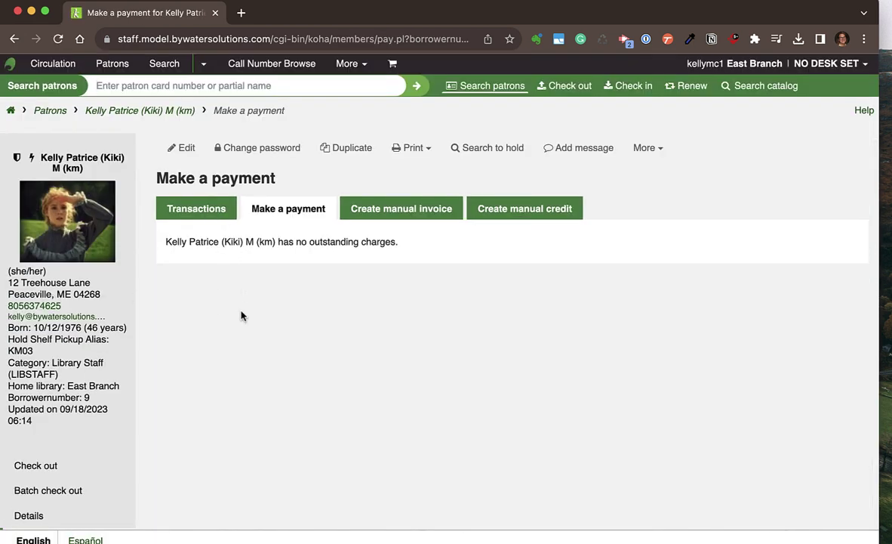
pyautogui.click(215, 217)
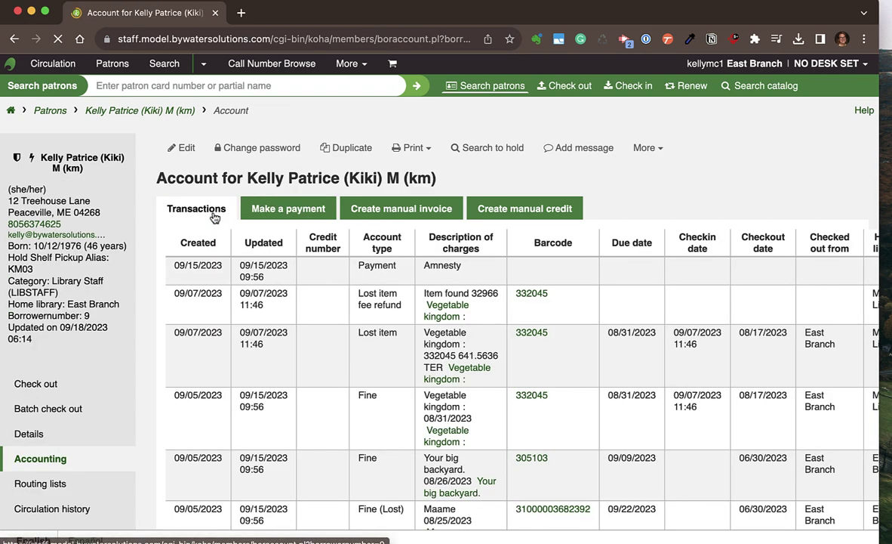
pyautogui.hscroll(2, 215, 216)
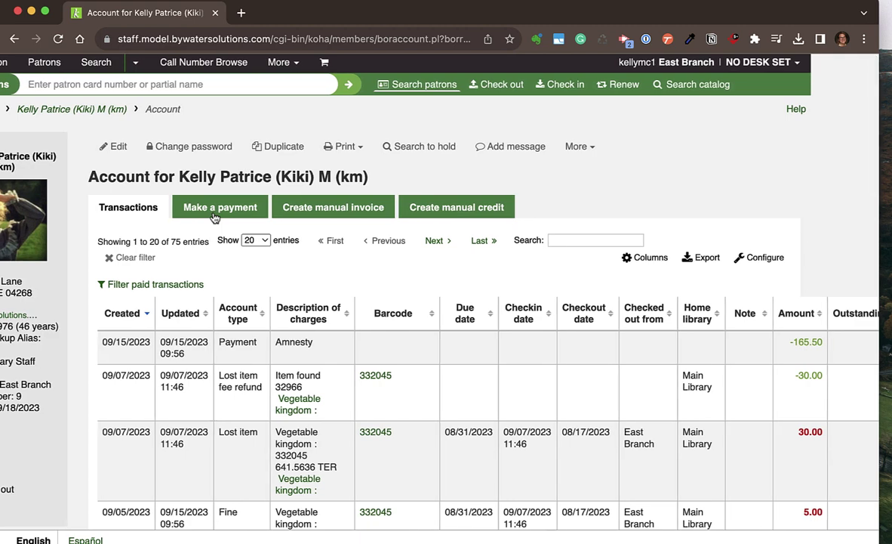
pyautogui.scroll(-3, 215, 217)
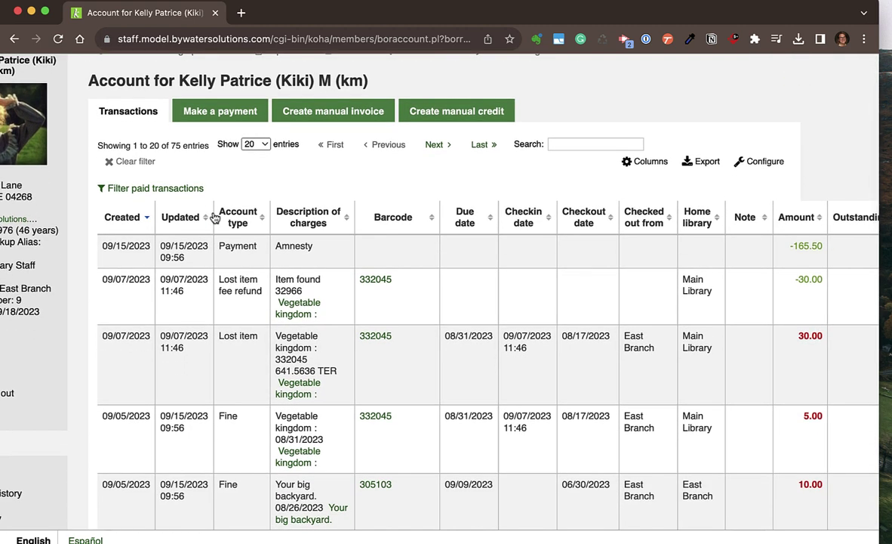
pyautogui.scroll(-5, 248, 316)
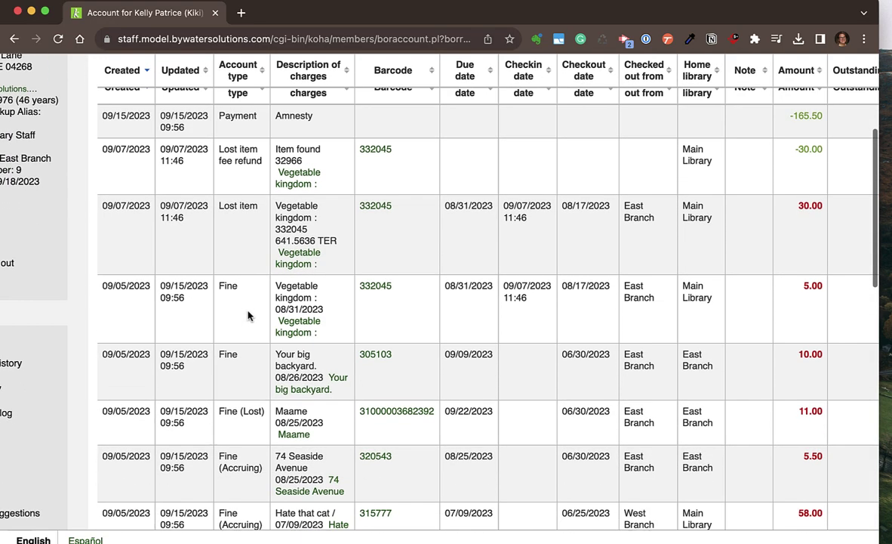
pyautogui.scroll(-8, 248, 315)
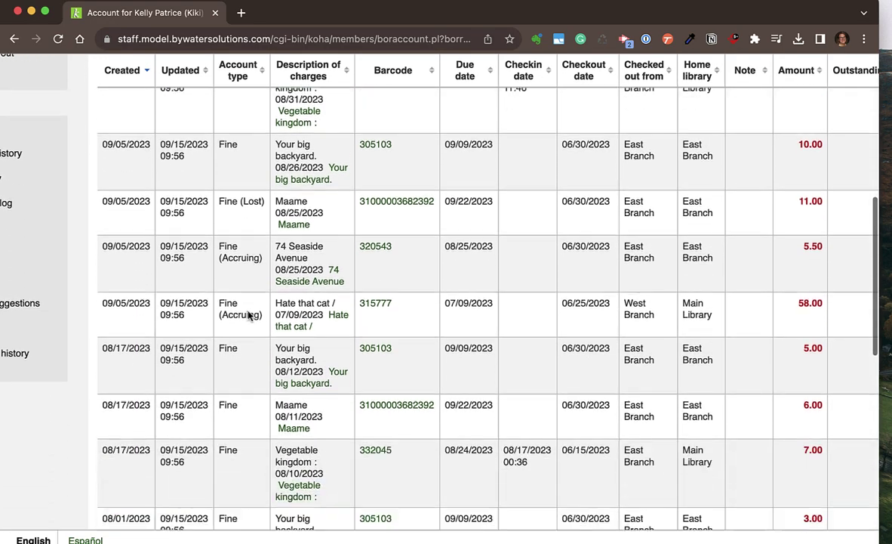
pyautogui.scroll(-10, 248, 315)
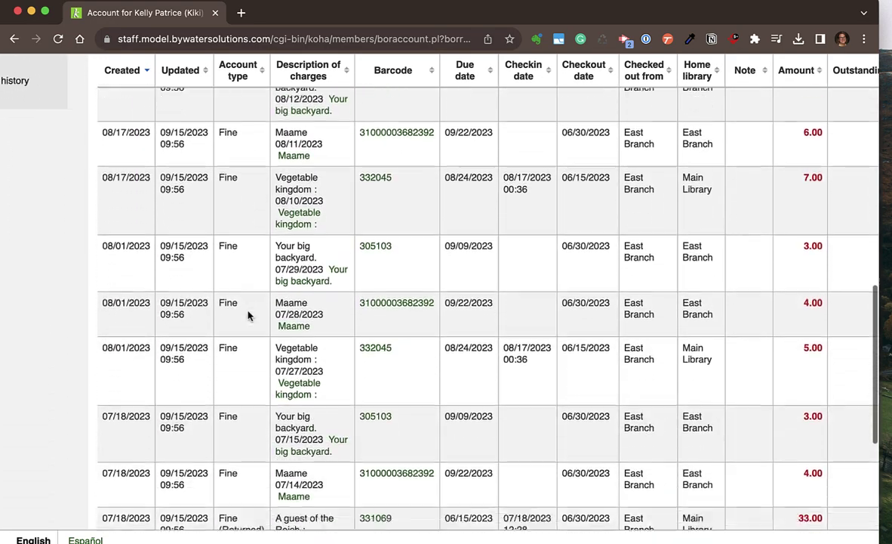
pyautogui.scroll(20, 247, 315)
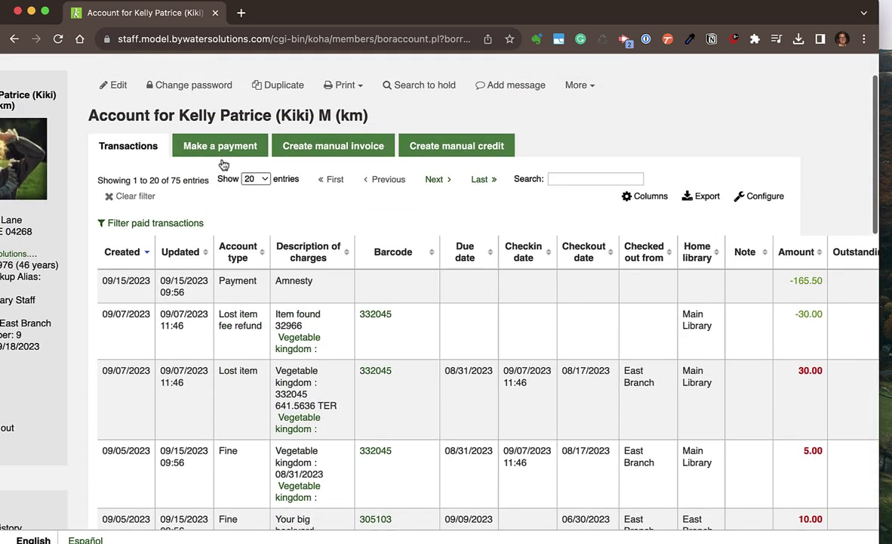
pyautogui.click(320, 147)
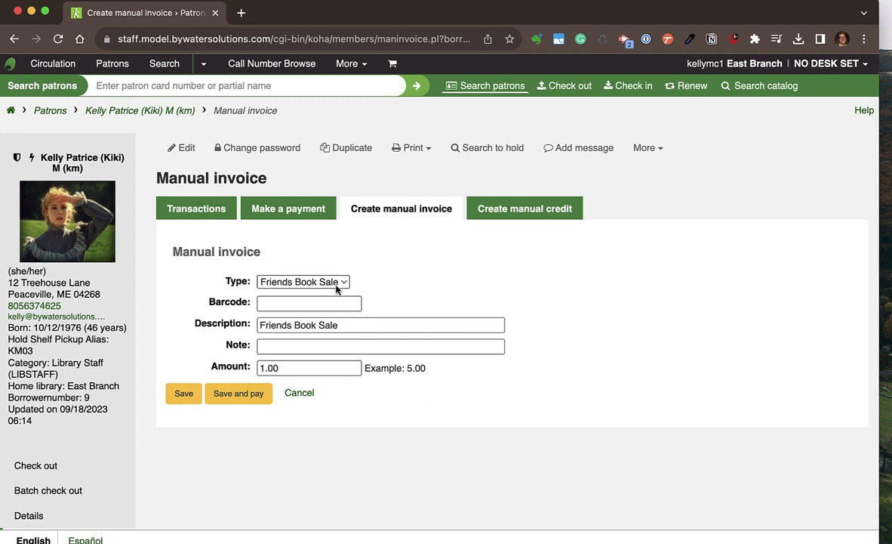
# Browse the invoice types without saving, then go to the patron's Sent notices page
pyautogui.click(337, 287)
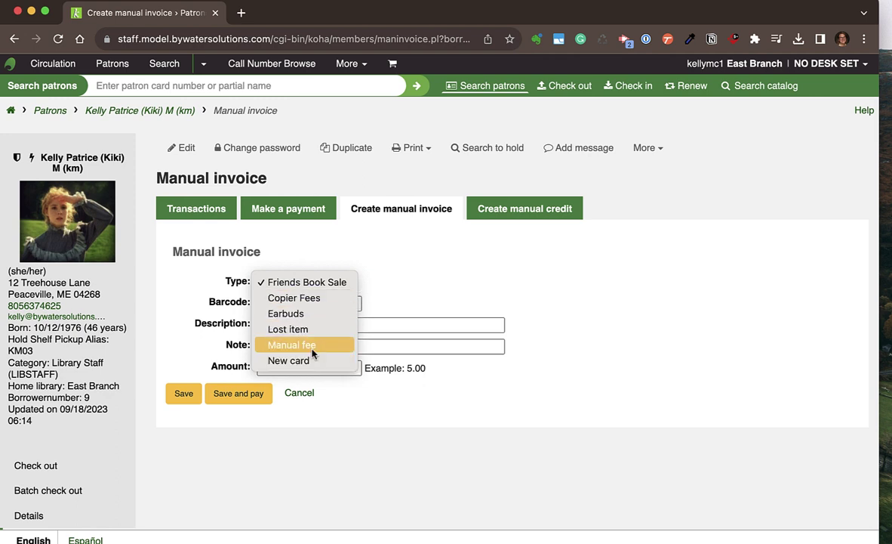
pyautogui.click(398, 293)
pyautogui.scroll(-5, 399, 293)
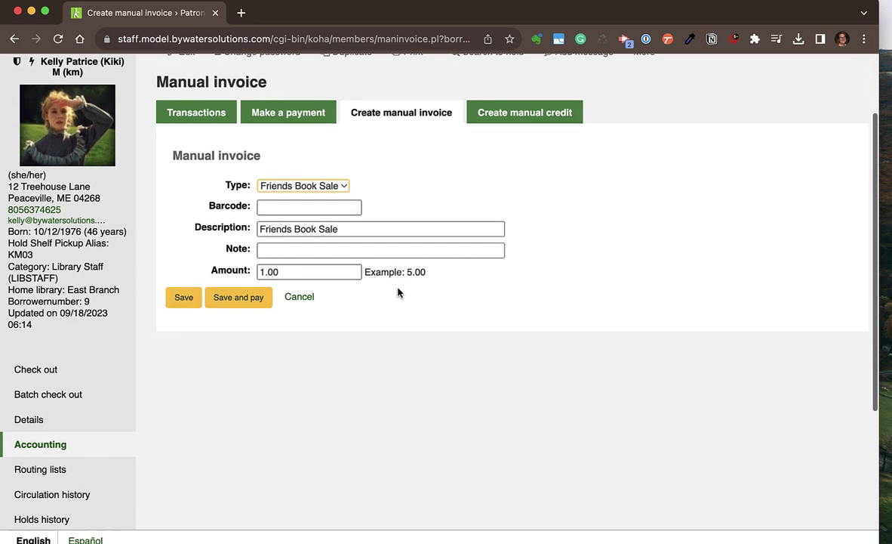
pyautogui.scroll(-2, 362, 402)
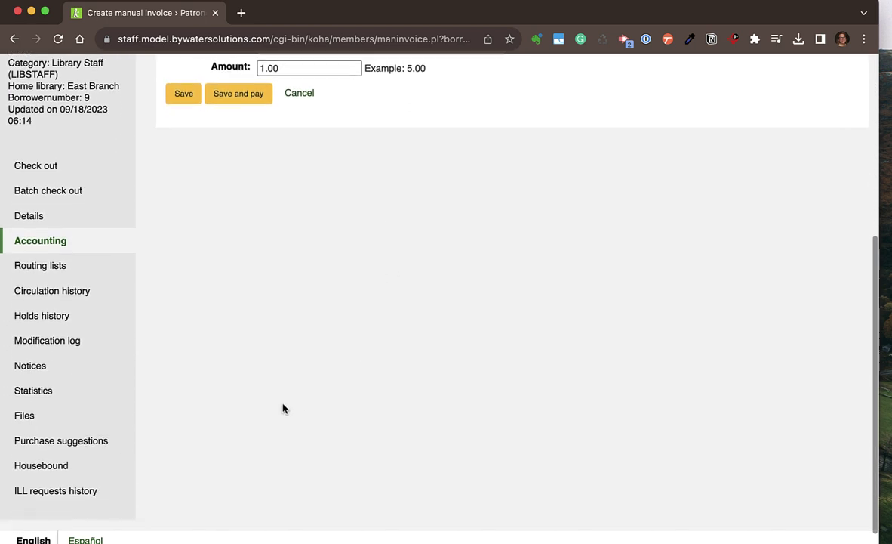
pyautogui.click(57, 370)
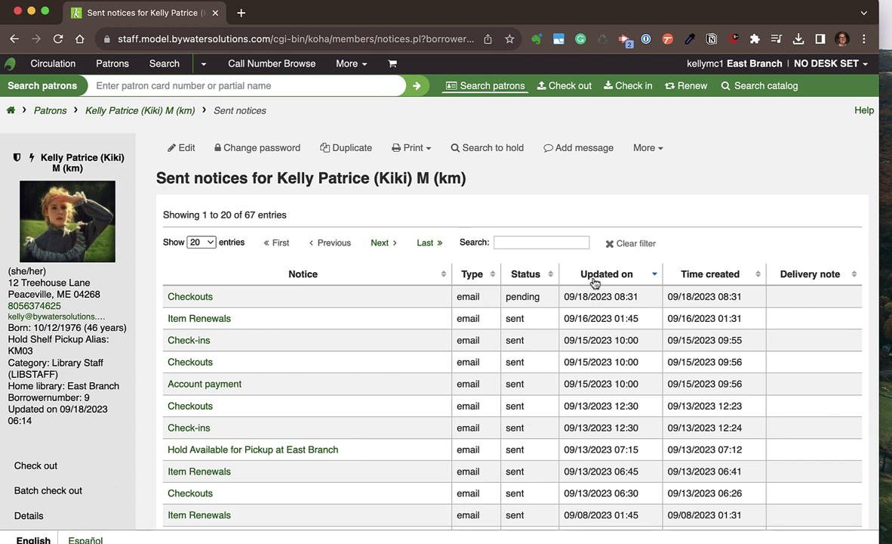
# Read the Check-ins notice's message, close it, and return to the patron's checkout screen
pyautogui.click(185, 339)
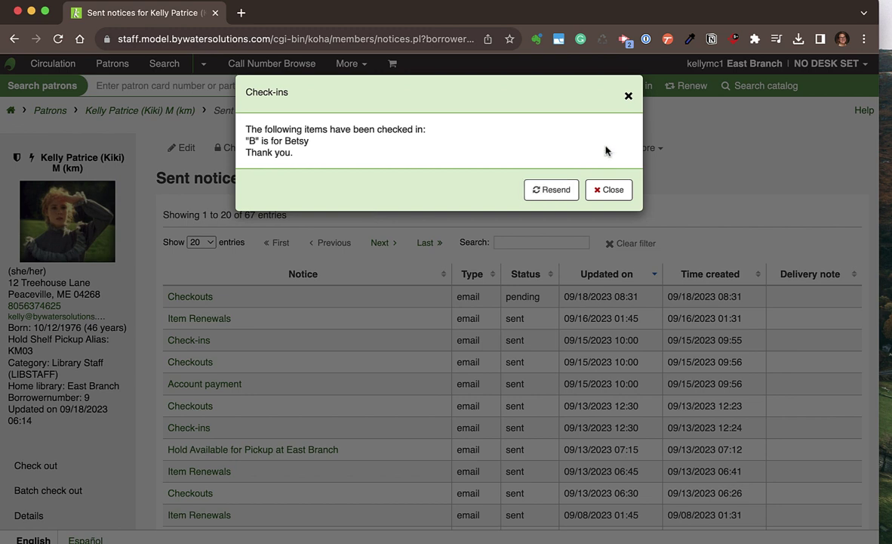
pyautogui.click(628, 96)
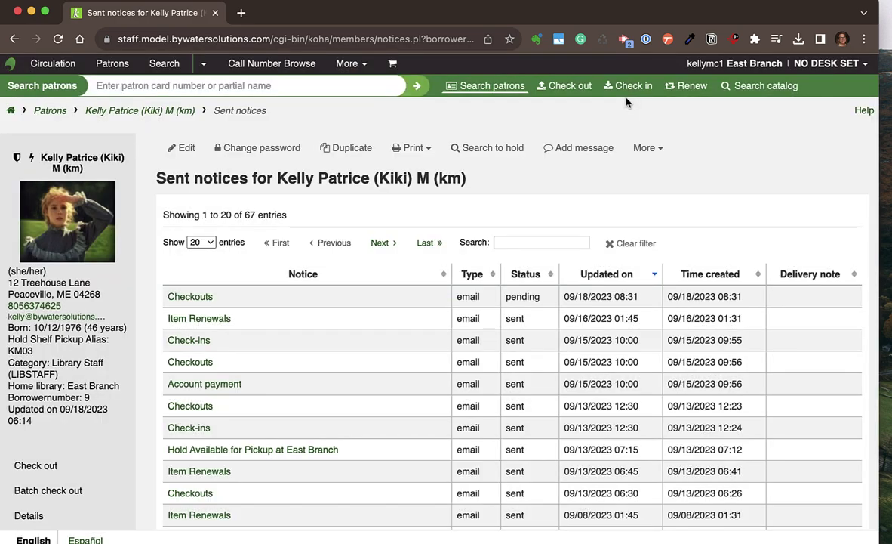
pyautogui.scroll(-3, 178, 359)
pyautogui.click(45, 369)
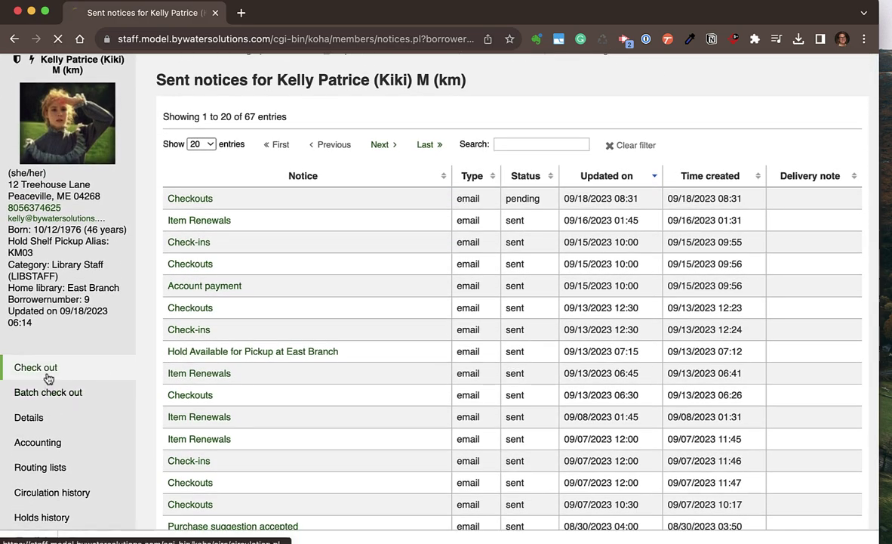
# Scroll the Checkouts screen to the tabs with 10 checkouts and 9 holds, then back up
pyautogui.scroll(-3, 45, 377)
pyautogui.scroll(-5, 47, 378)
pyautogui.scroll(-3, 48, 377)
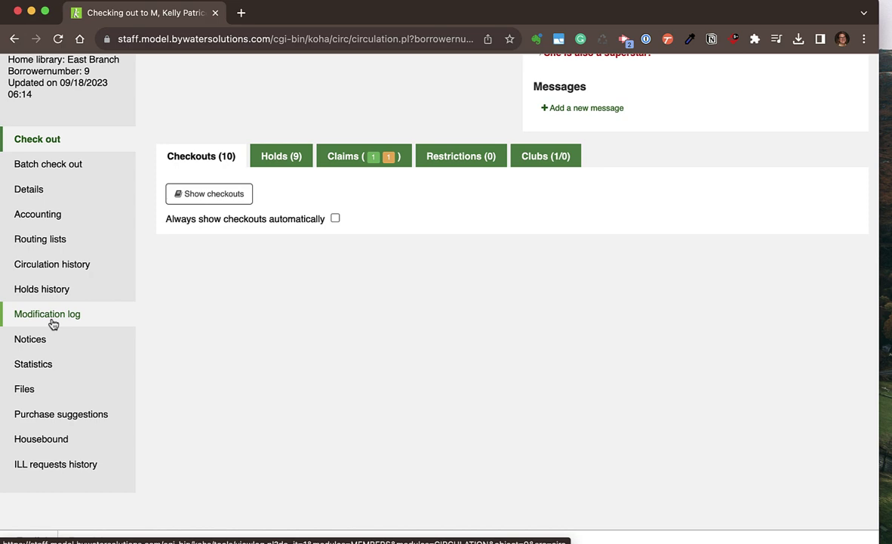
pyautogui.scroll(5, 203, 320)
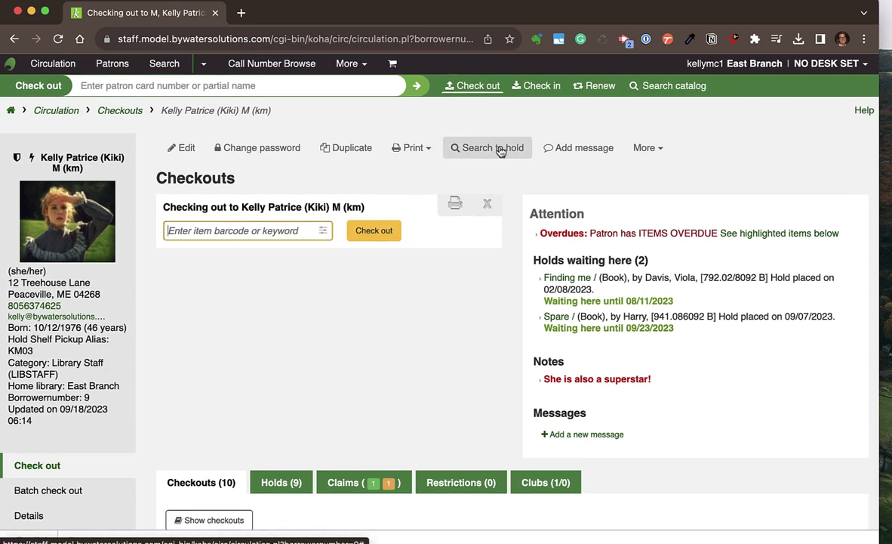
# Start a Search to hold and enter louise penny as the keyword
pyautogui.click(498, 148)
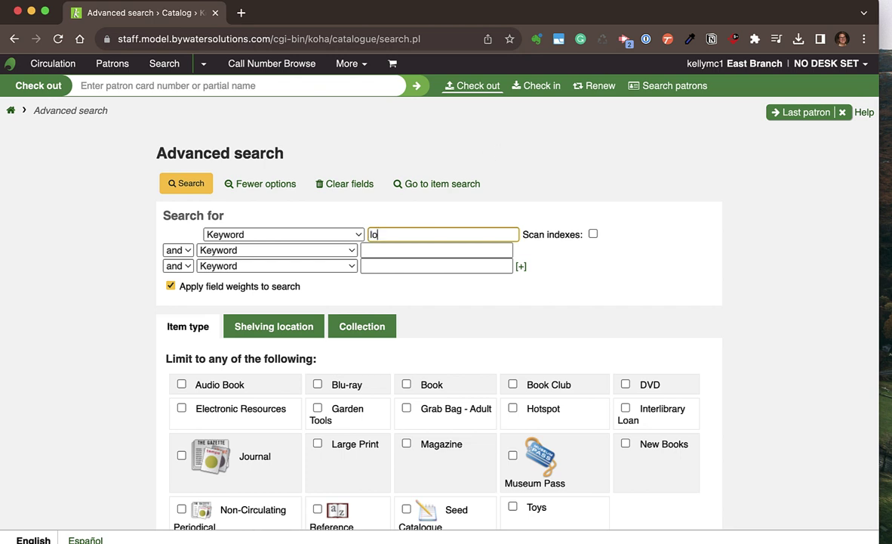
pyautogui.write('louise')
pyautogui.press('BackSpace')
pyautogui.press('BackSpace')
pyautogui.press('BackSpace')
pyautogui.write('pen')
pyautogui.scroll(-2, 364, 231)
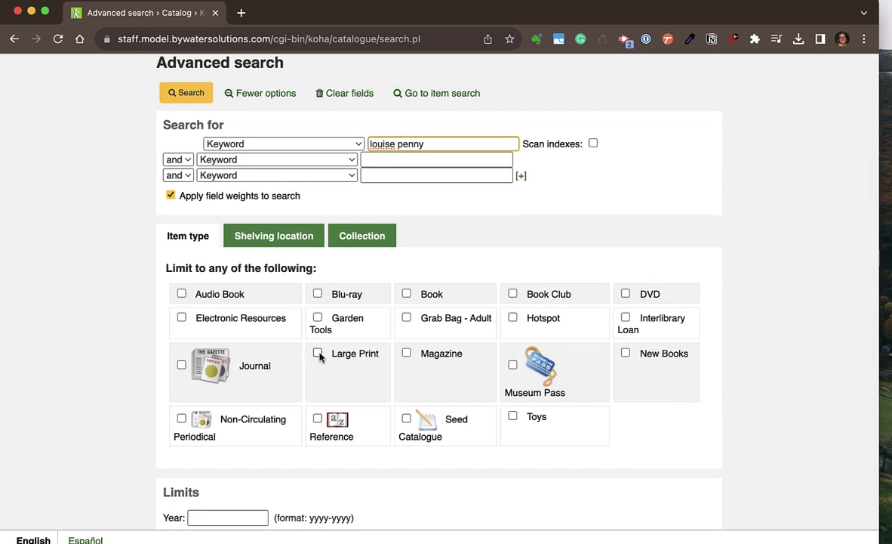
# Browse the shelving location and collection limits, then run the search to get 13 results
pyautogui.click(288, 239)
pyautogui.click(367, 243)
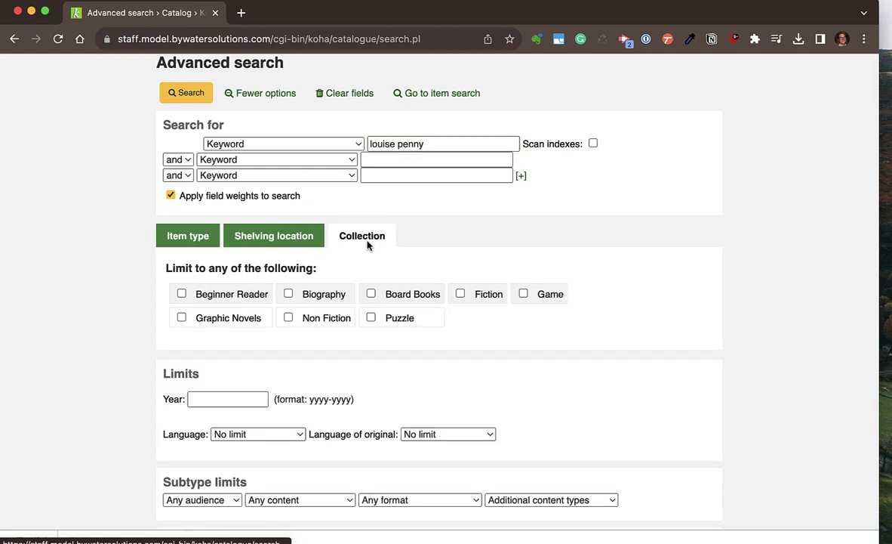
pyautogui.scroll(-4, 367, 243)
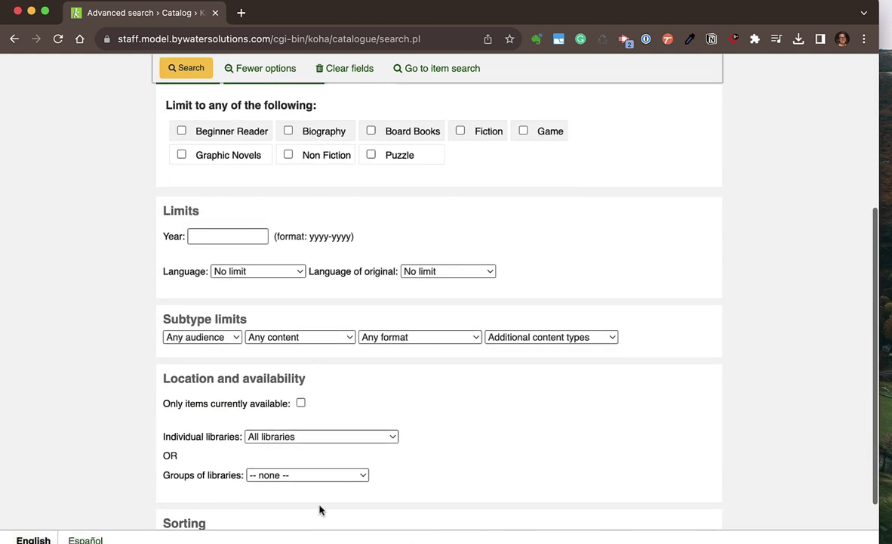
pyautogui.scroll(5, 312, 454)
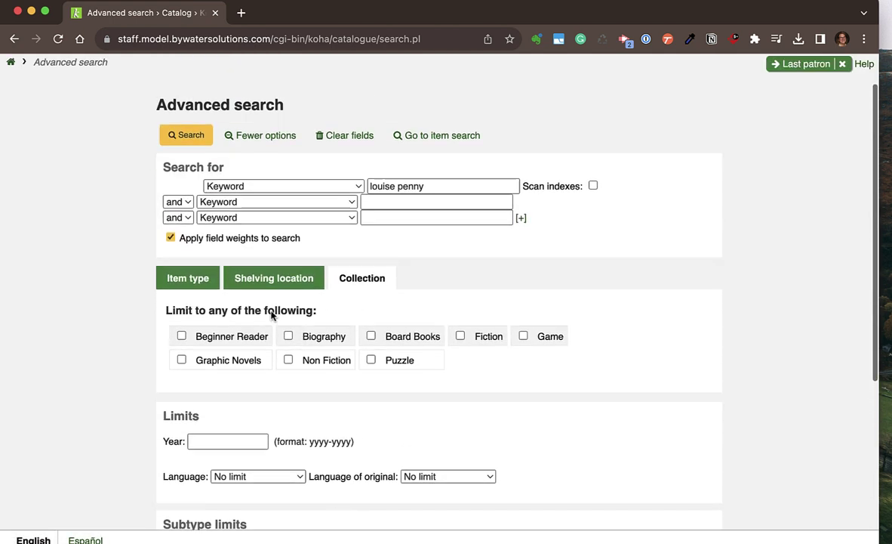
pyautogui.click(187, 136)
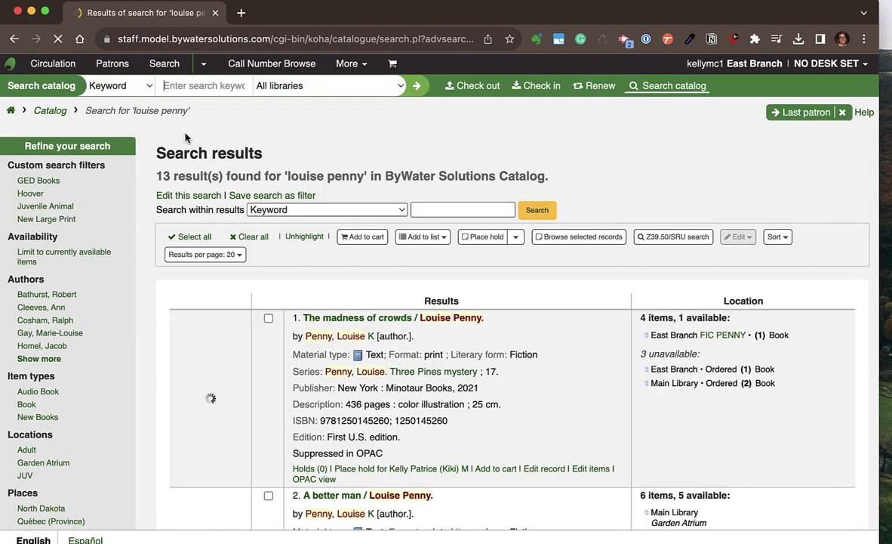
pyautogui.scroll(-1, 279, 324)
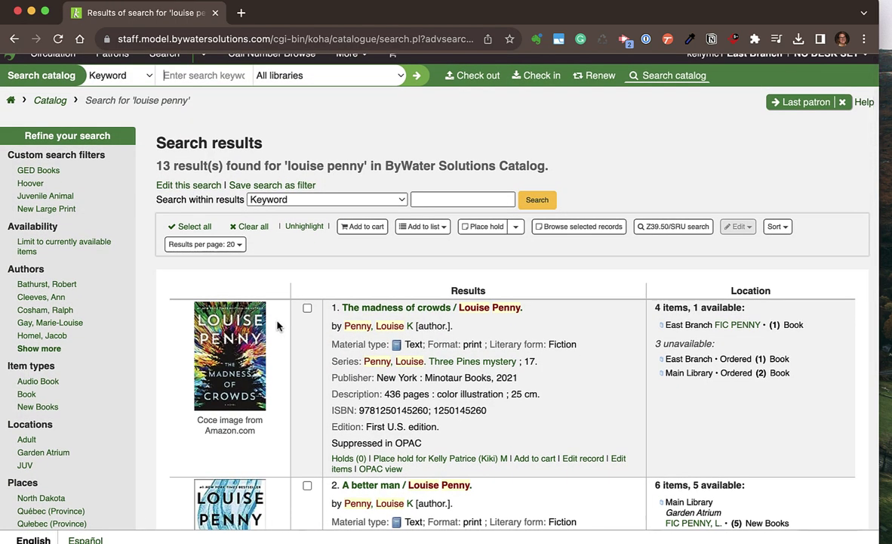
pyautogui.scroll(-3, 368, 335)
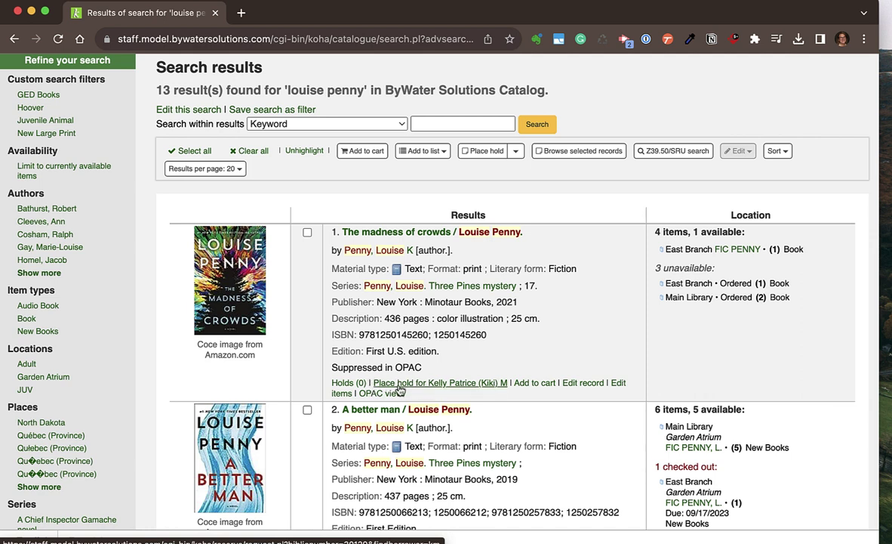
# Place a next-available hold on The madness of crowds with East Branch pickup
pyautogui.click(434, 383)
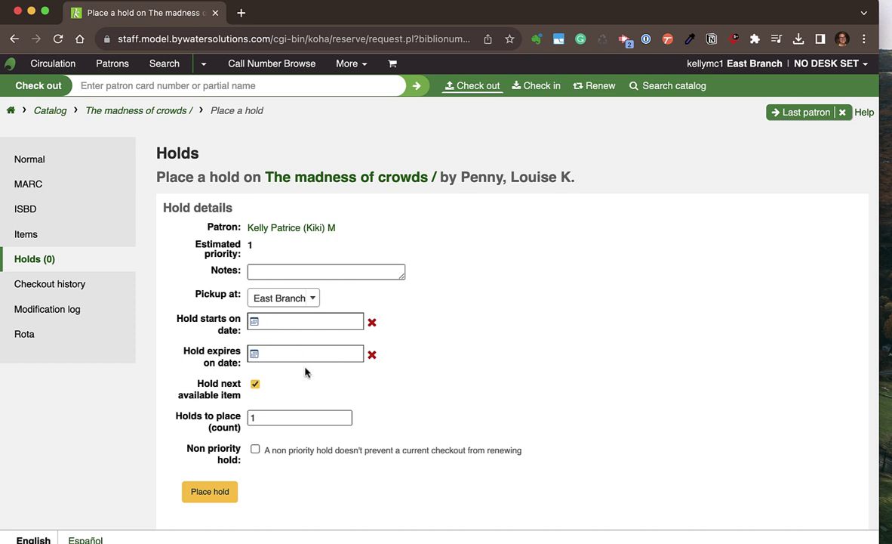
pyautogui.scroll(-3, 306, 366)
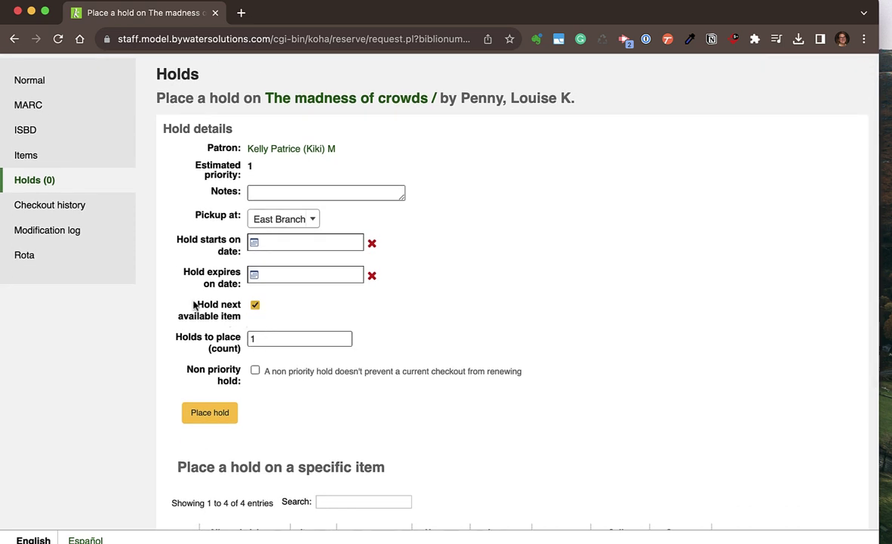
pyautogui.moveTo(179, 280); pyautogui.dragTo(245, 333)
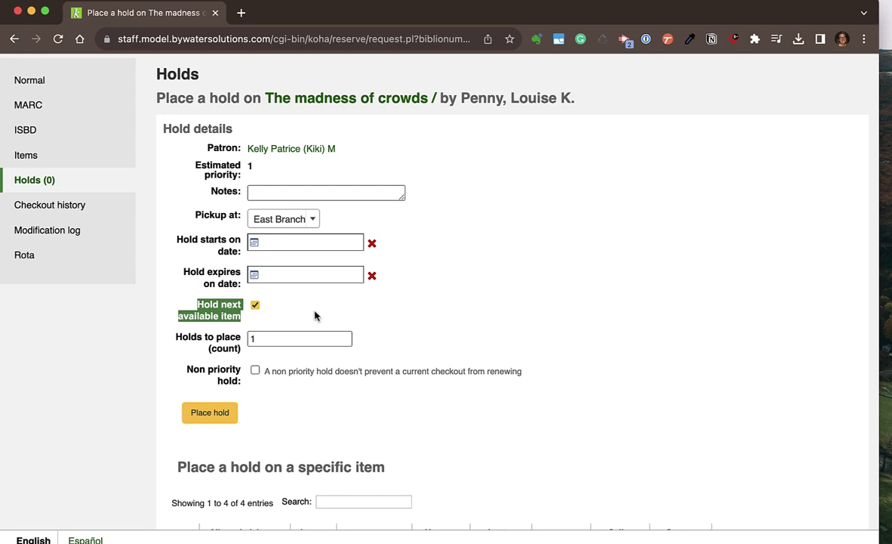
pyautogui.scroll(-10, 315, 315)
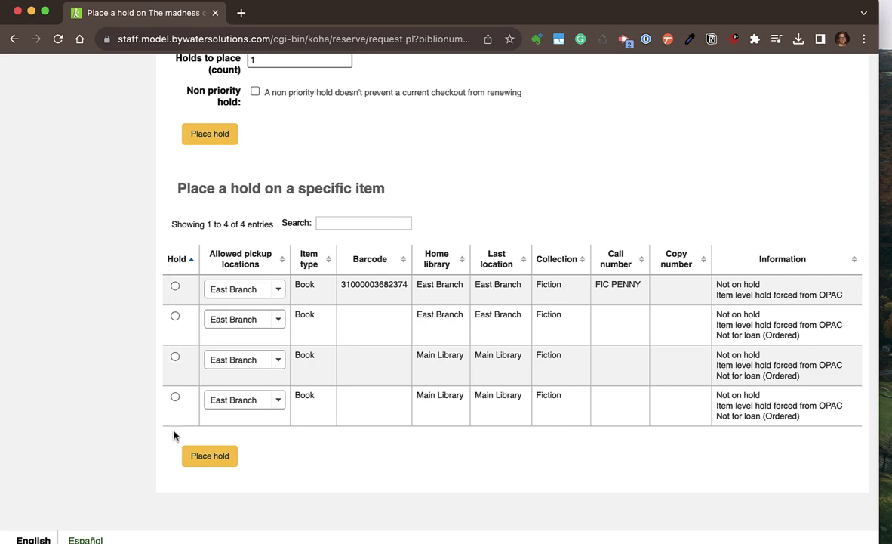
pyautogui.scroll(4, 160, 264)
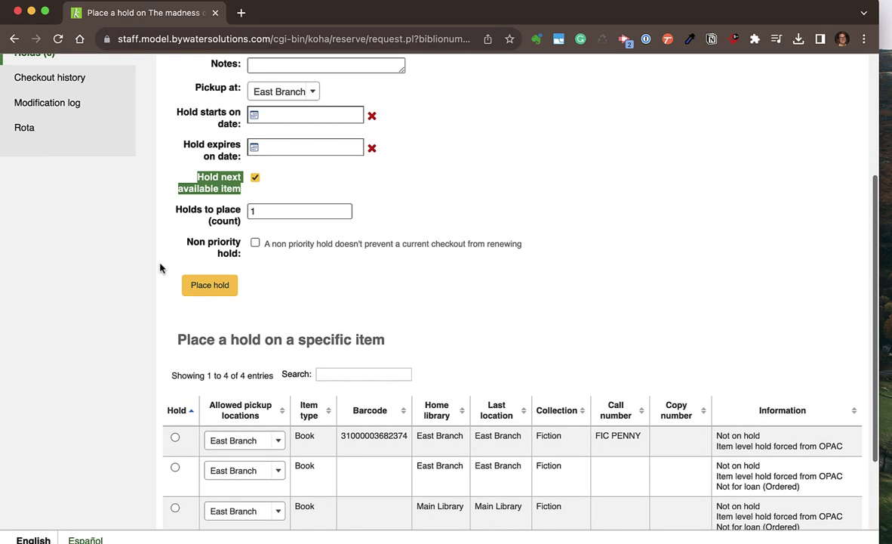
pyautogui.click(204, 293)
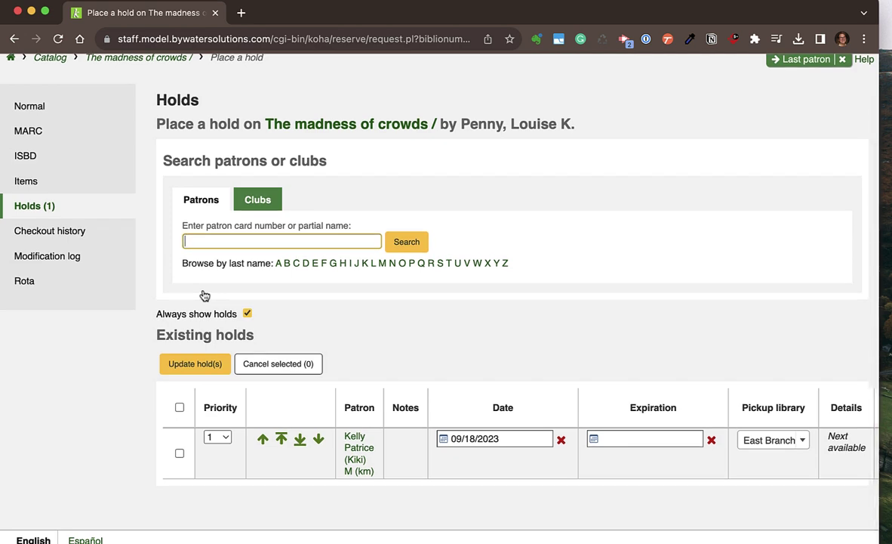
# Place a second hold on The madness of crowds for another patron found by name search
pyautogui.write('jessica')
pyautogui.click(406, 243)
pyautogui.click(378, 241)
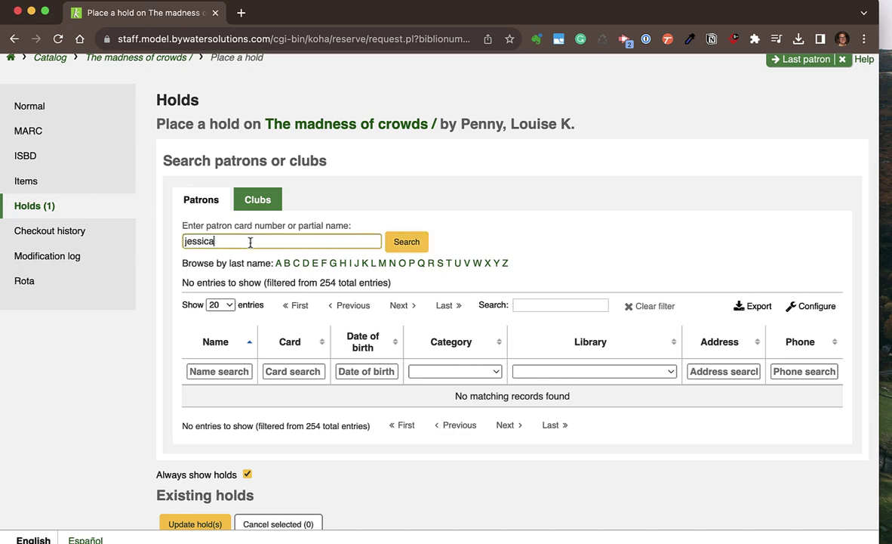
pyautogui.press('BackSpace')
pyautogui.write('i')
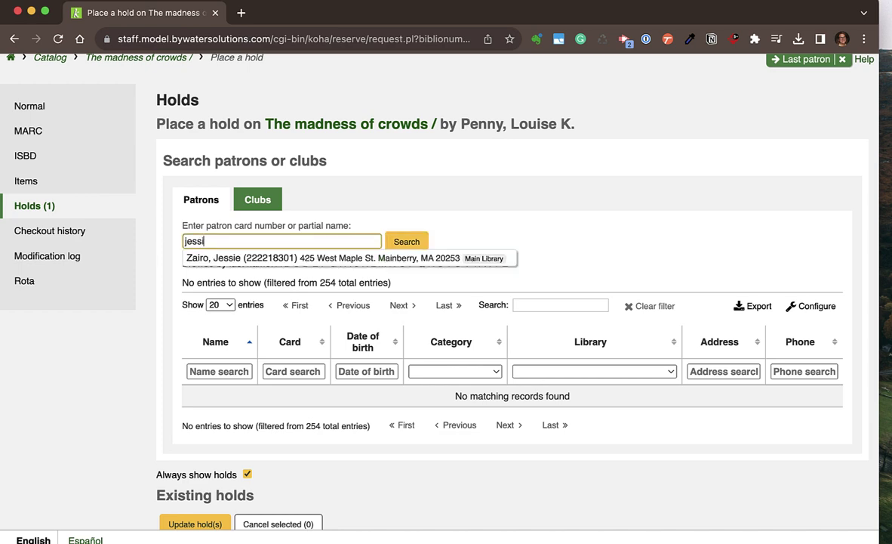
pyautogui.click(185, 258)
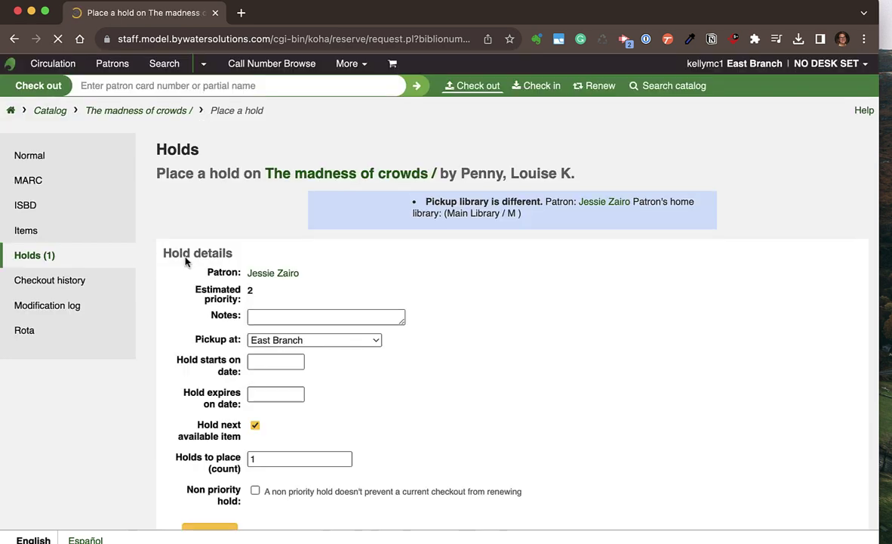
pyautogui.scroll(-3, 209, 370)
pyautogui.click(209, 389)
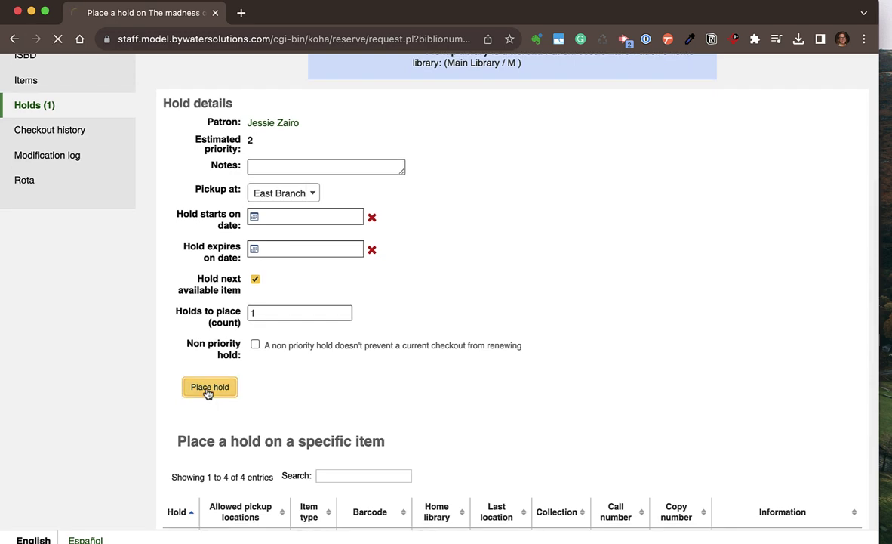
# Scroll across the Existing holds table and open the first-priority patron's details
pyautogui.scroll(5, 208, 393)
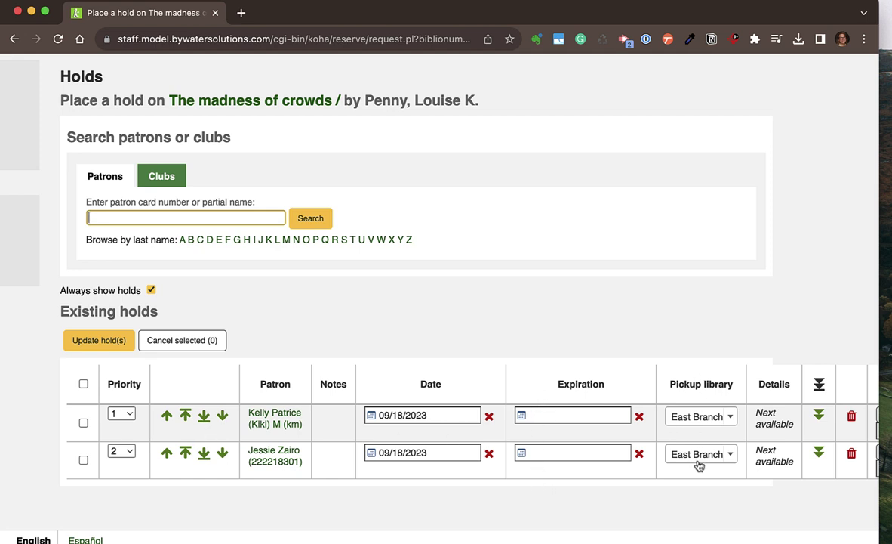
pyautogui.hscroll(5, 697, 469)
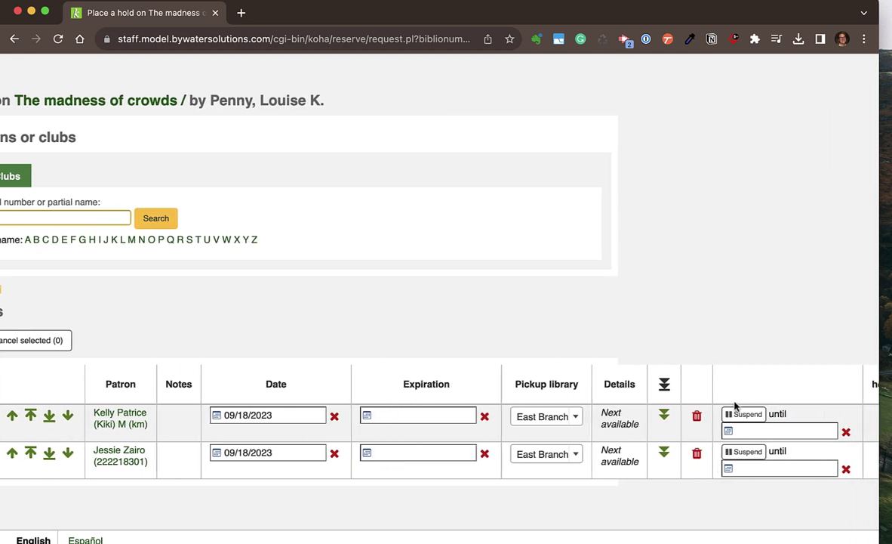
pyautogui.hscroll(2, 759, 486)
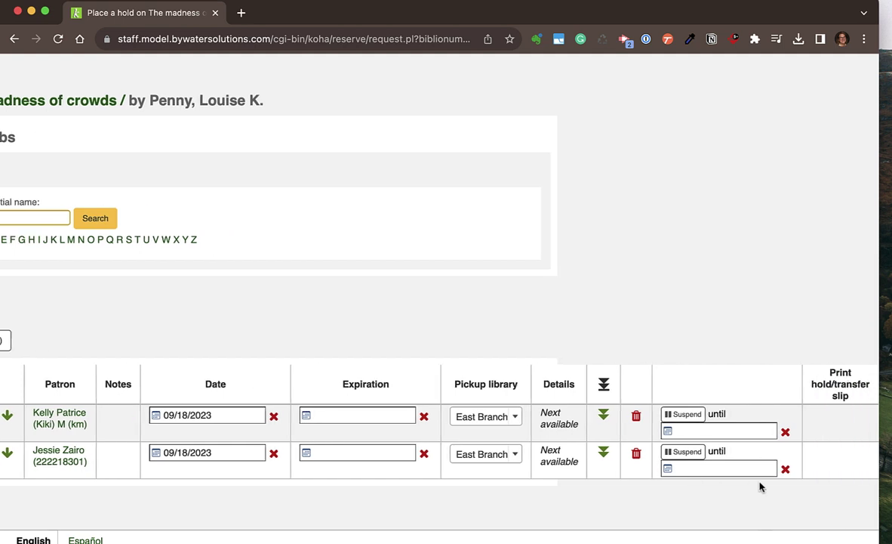
pyautogui.hscroll(-7, 759, 484)
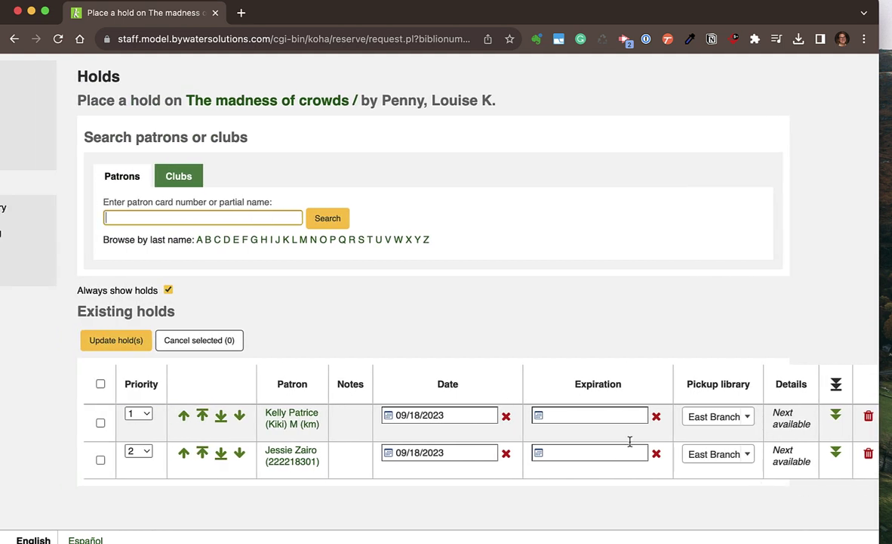
pyautogui.click(303, 420)
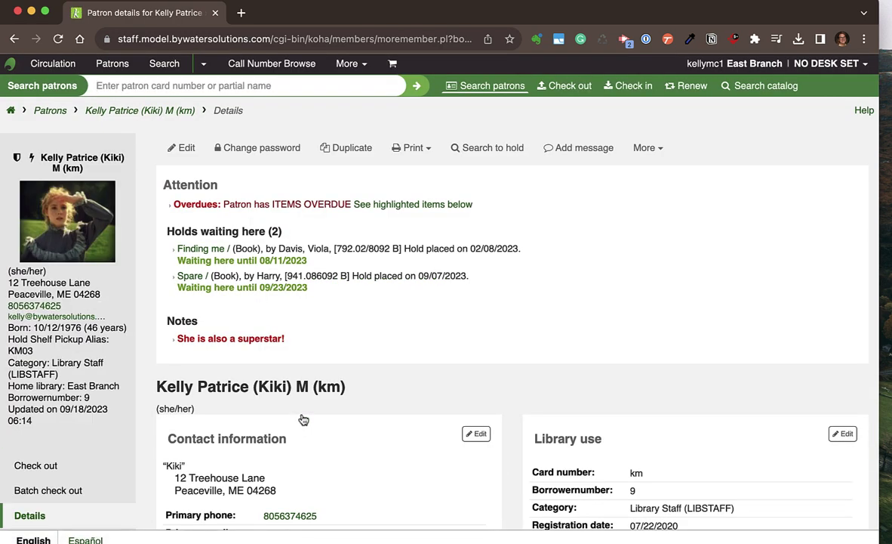
# Open the patron's Check out screen and enter barcode 2385
pyautogui.scroll(-1, 303, 419)
pyautogui.click(74, 420)
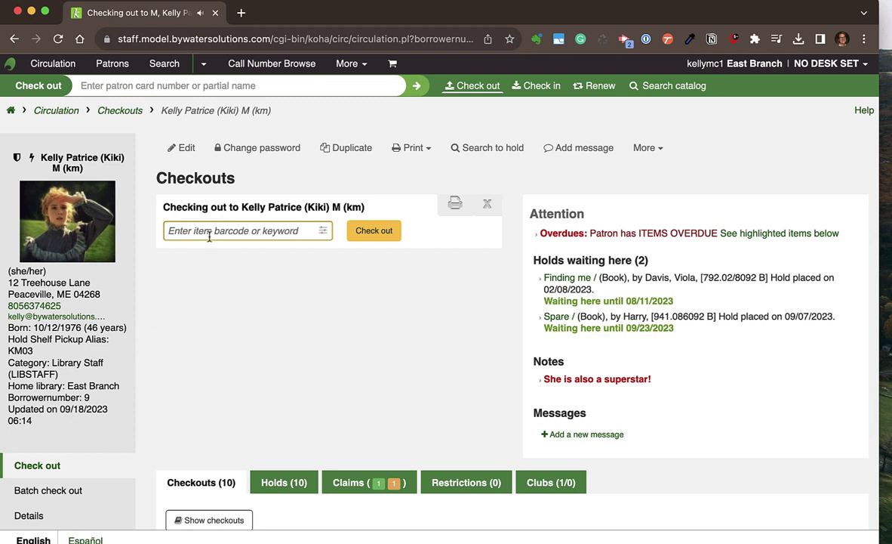
pyautogui.write('2385')
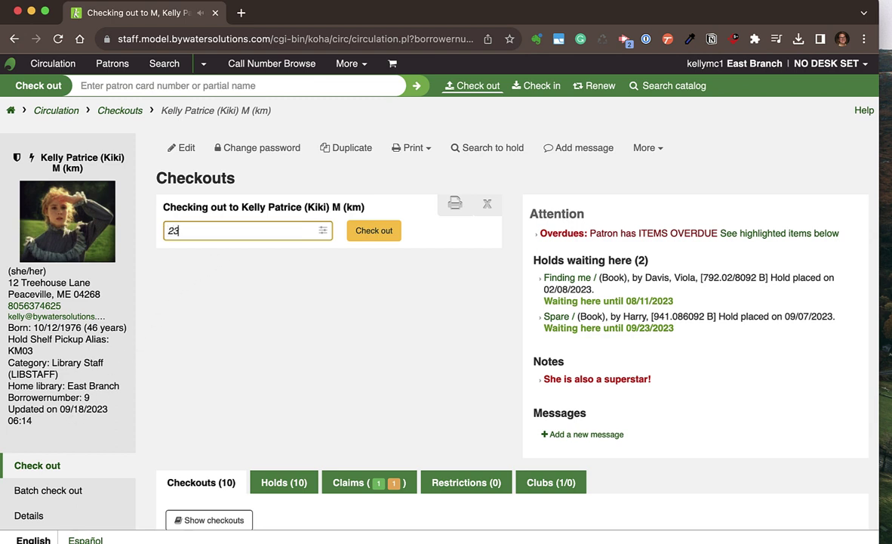
# Set a 09/20/2023 due date, check out Happy place, and bring up the print slip dialog
pyautogui.click(323, 231)
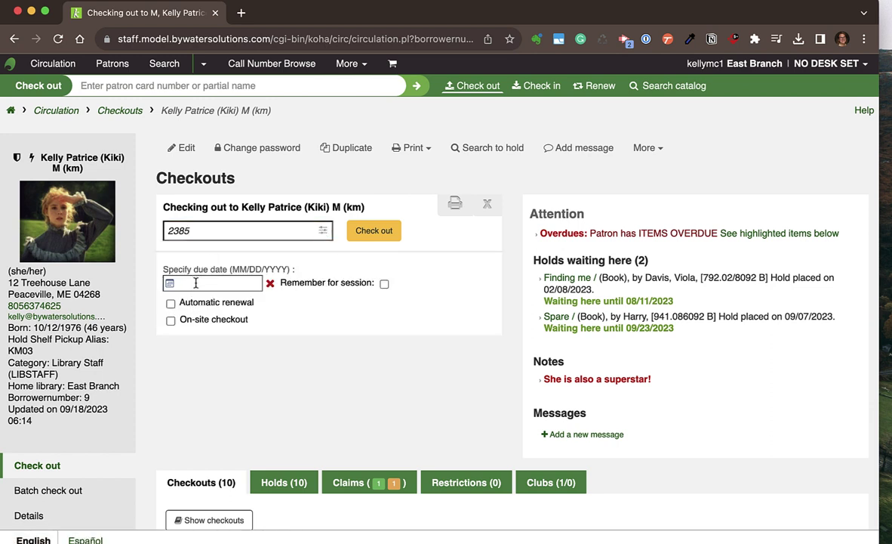
pyautogui.click(196, 282)
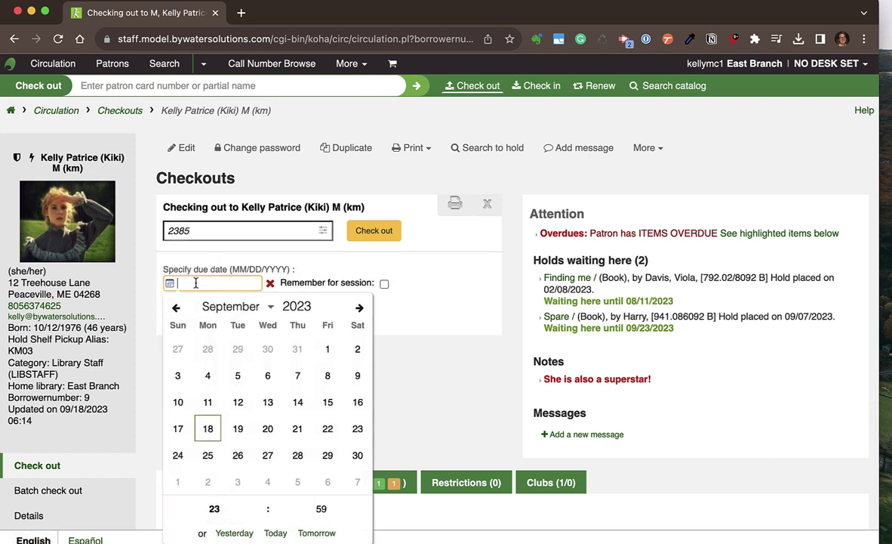
pyautogui.click(269, 429)
pyautogui.click(419, 415)
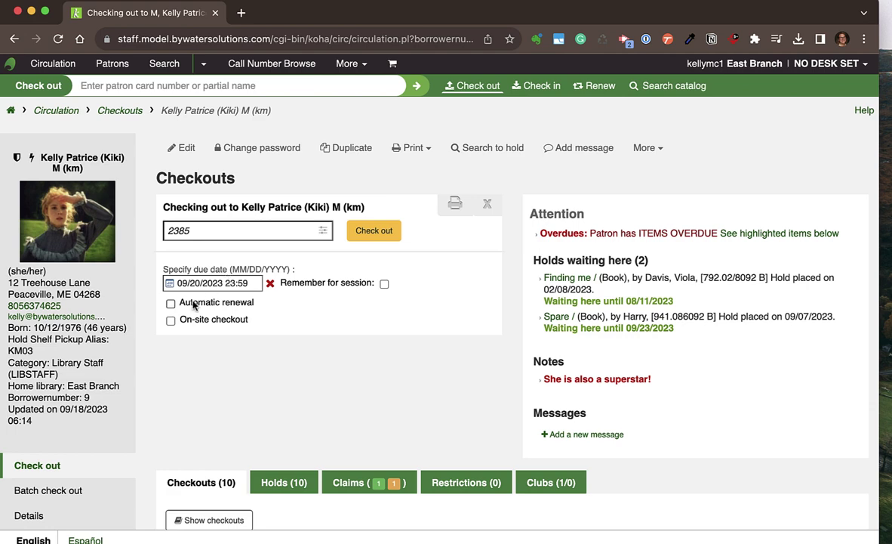
pyautogui.click(382, 233)
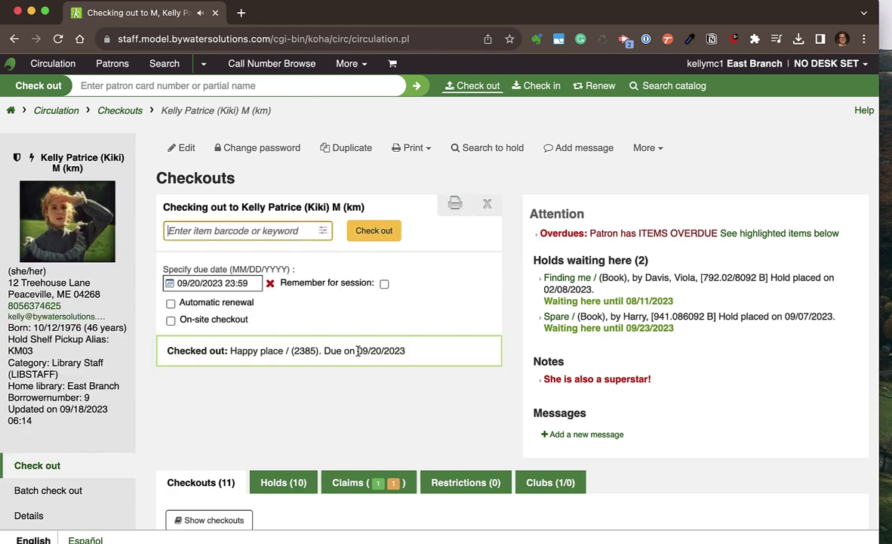
pyautogui.moveTo(358, 350); pyautogui.dragTo(406, 351)
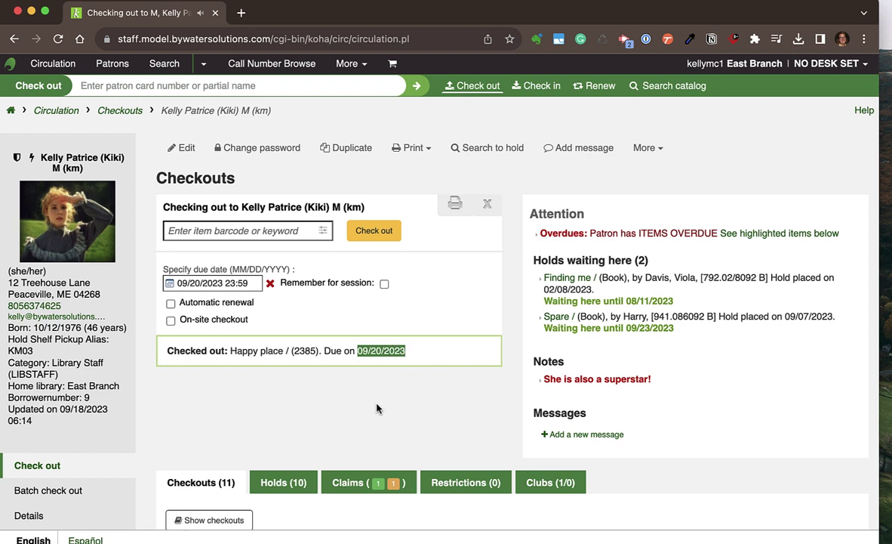
pyautogui.click(454, 208)
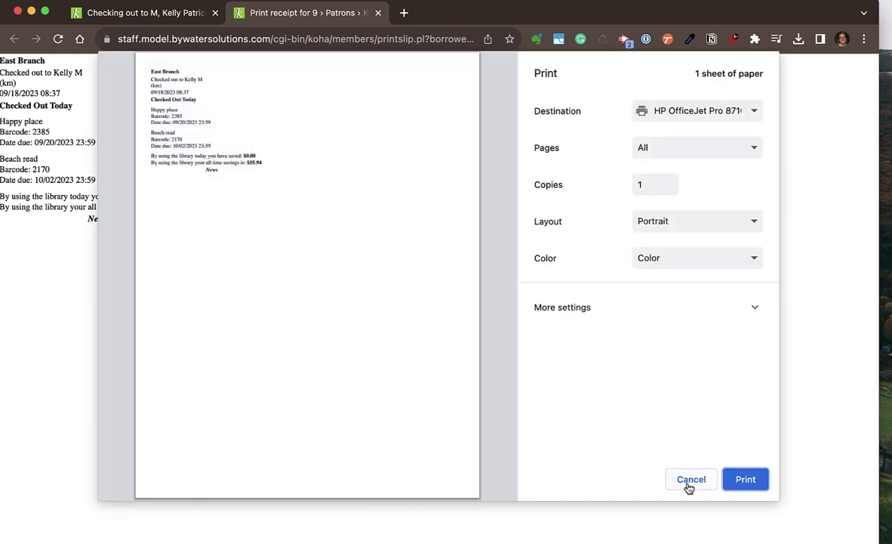
# Cancel the slip print, then preview Print slip and clear screen and cancel it too
pyautogui.click(690, 478)
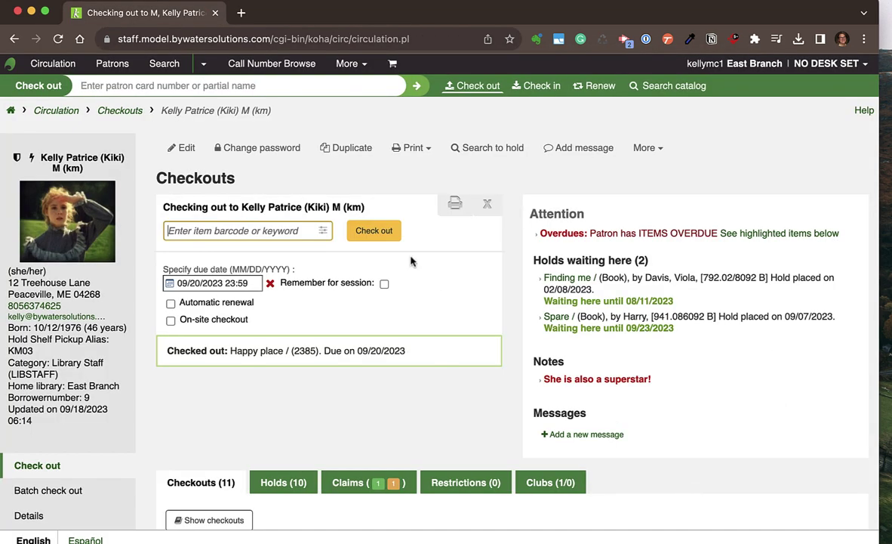
pyautogui.click(455, 205)
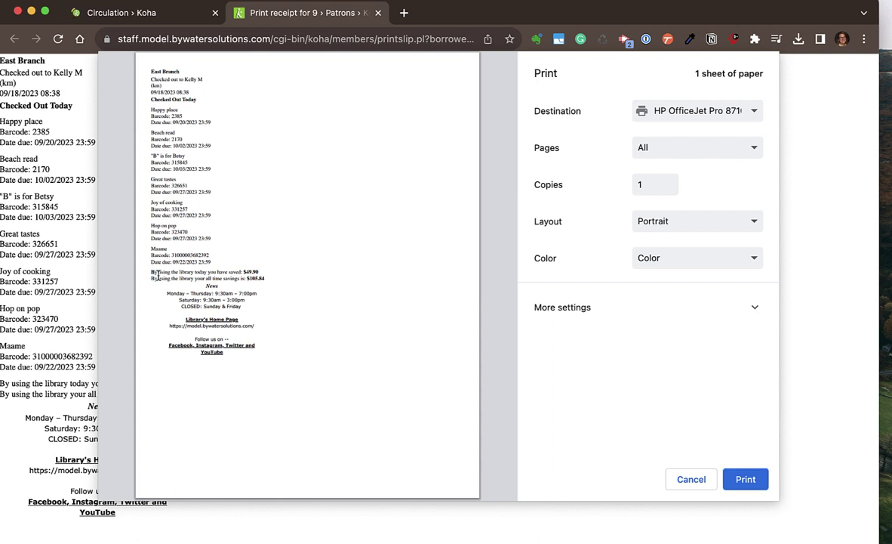
pyautogui.moveTo(150, 273); pyautogui.dragTo(242, 329)
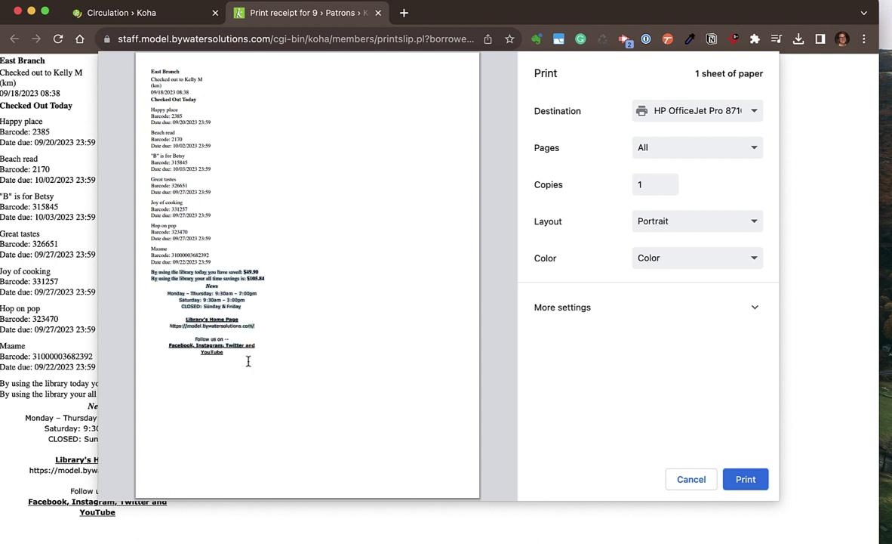
pyautogui.click(692, 479)
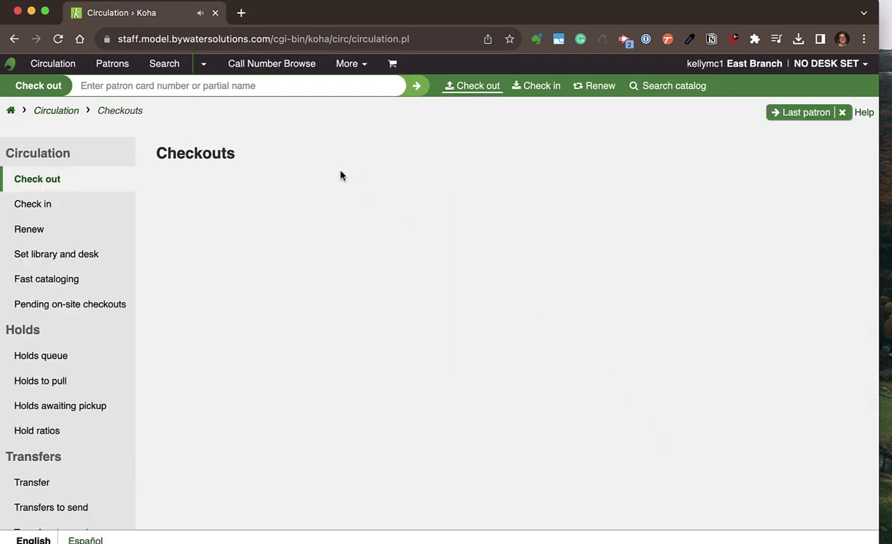
# Reopen the last patron, check the Print menu options, and return to the staff home page
pyautogui.click(796, 114)
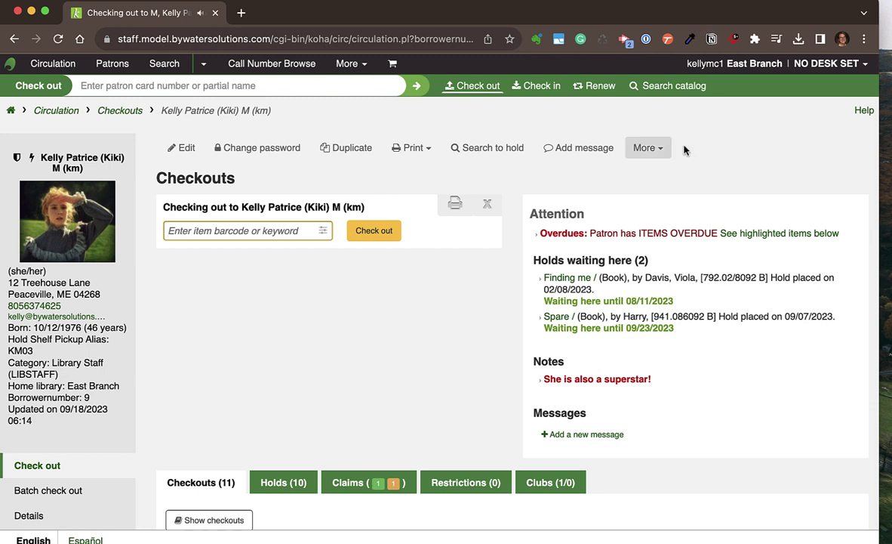
pyautogui.click(410, 148)
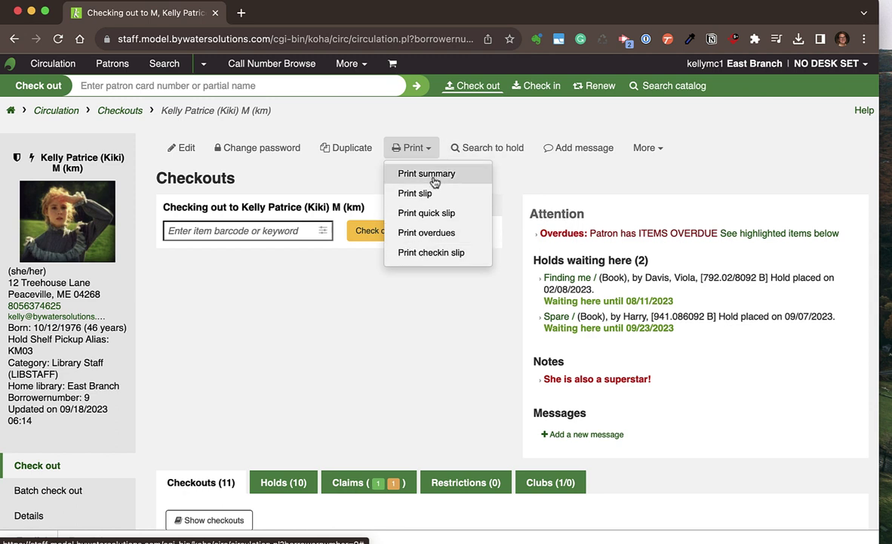
pyautogui.click(557, 179)
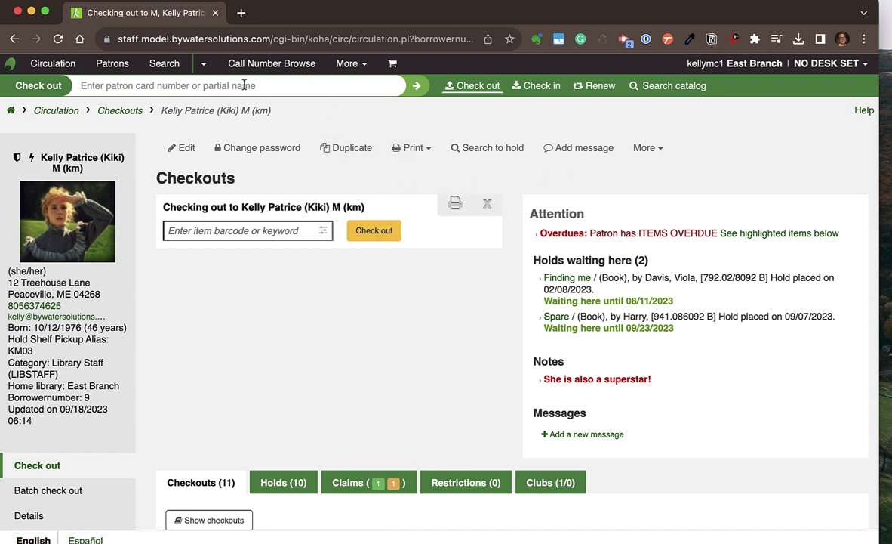
pyautogui.click(11, 111)
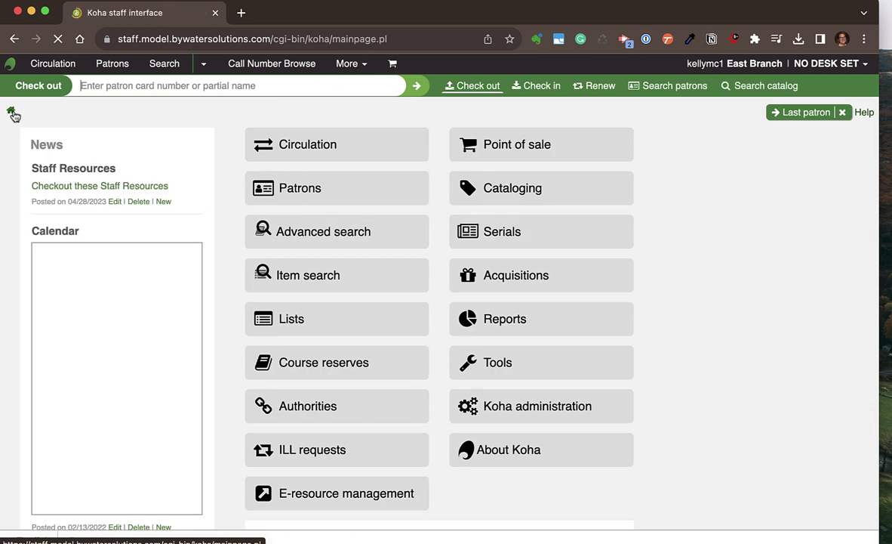
# Check in Hate that cat (barcode 315777) and confirm its hold to wait at East Branch
pyautogui.click(545, 87)
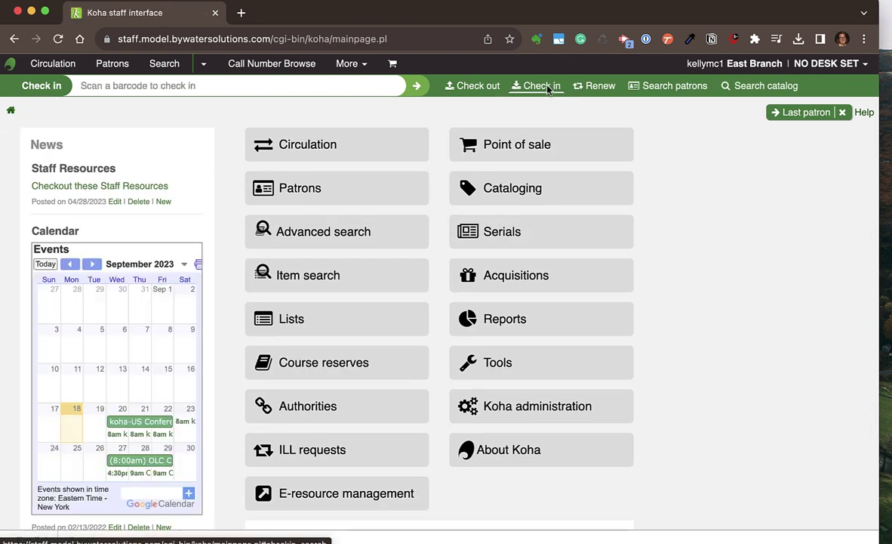
pyautogui.write('315777')
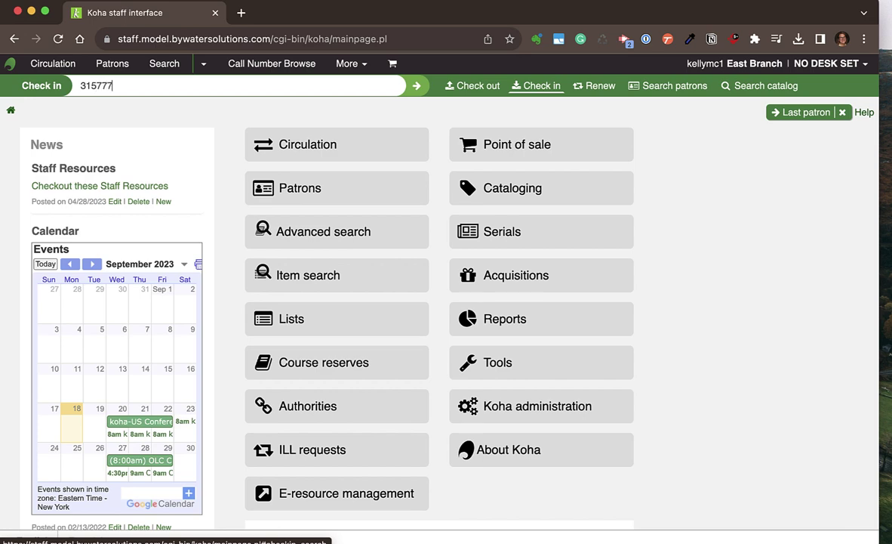
pyautogui.press('Return')
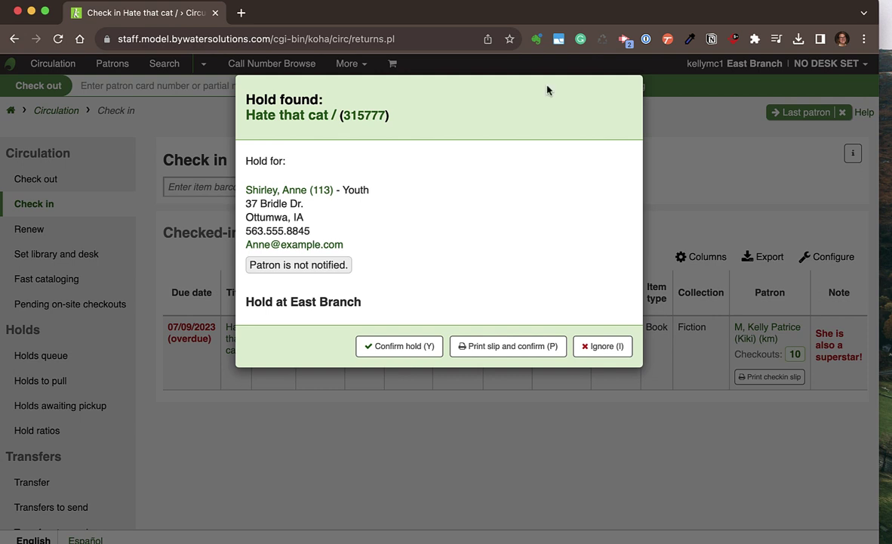
pyautogui.click(398, 347)
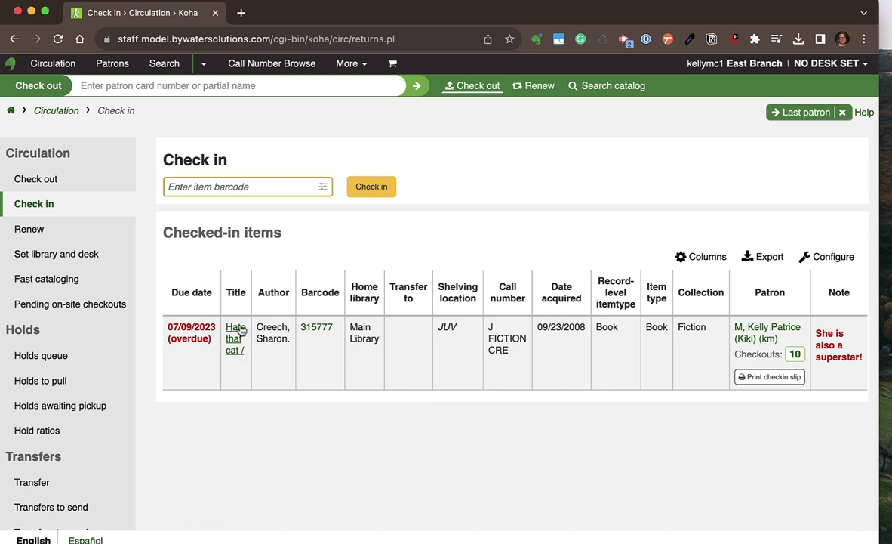
# Check in 74 Seaside Avenue (barcode 320543)
pyautogui.hscroll(1, 458, 344)
pyautogui.hscroll(-1, 458, 344)
pyautogui.write('3')
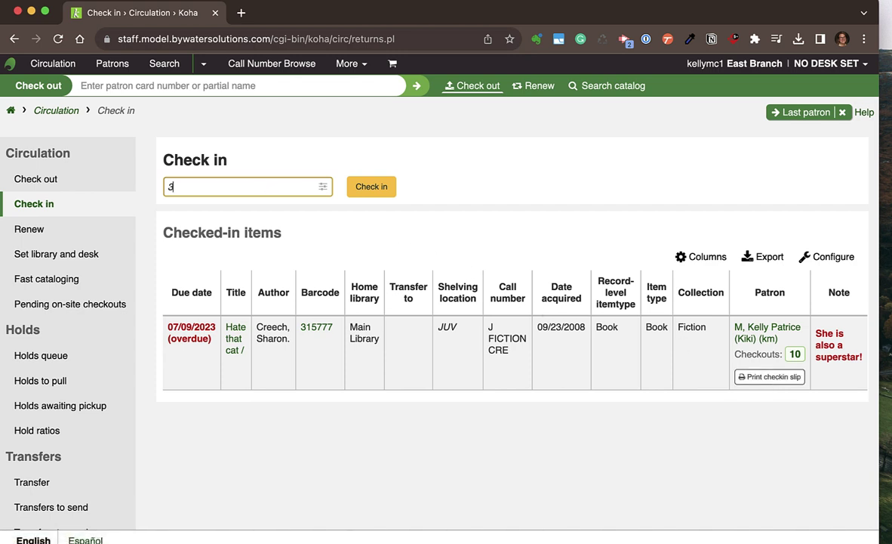
pyautogui.write('20543')
pyautogui.press('Return')
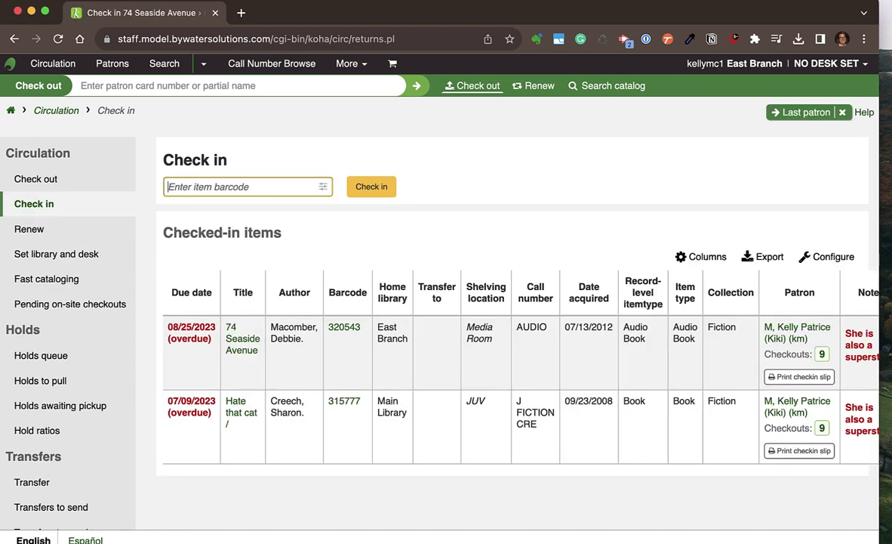
pyautogui.hscroll(1, 355, 286)
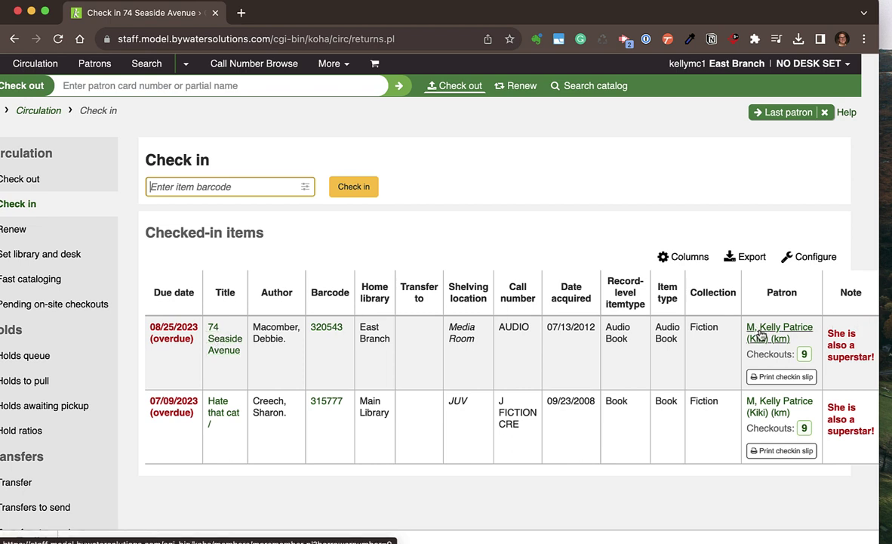
pyautogui.hscroll(-2, 763, 335)
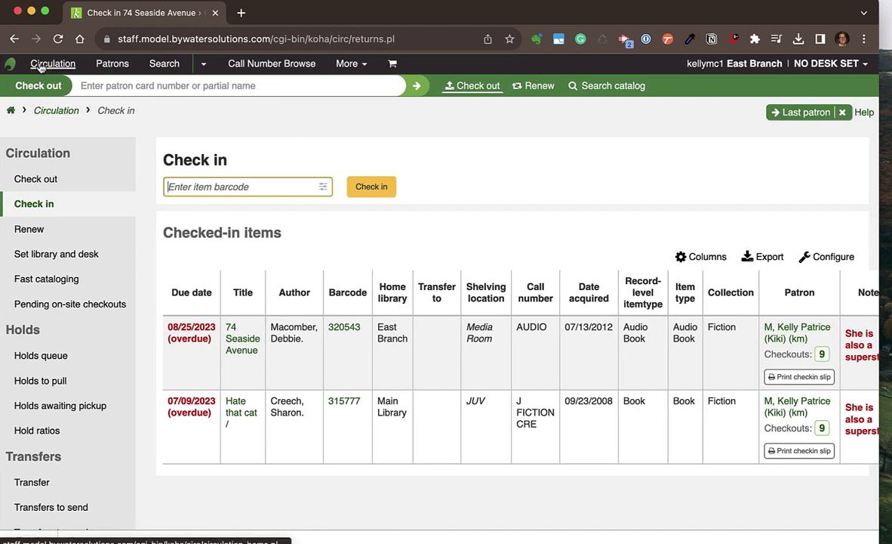
pyautogui.click(12, 109)
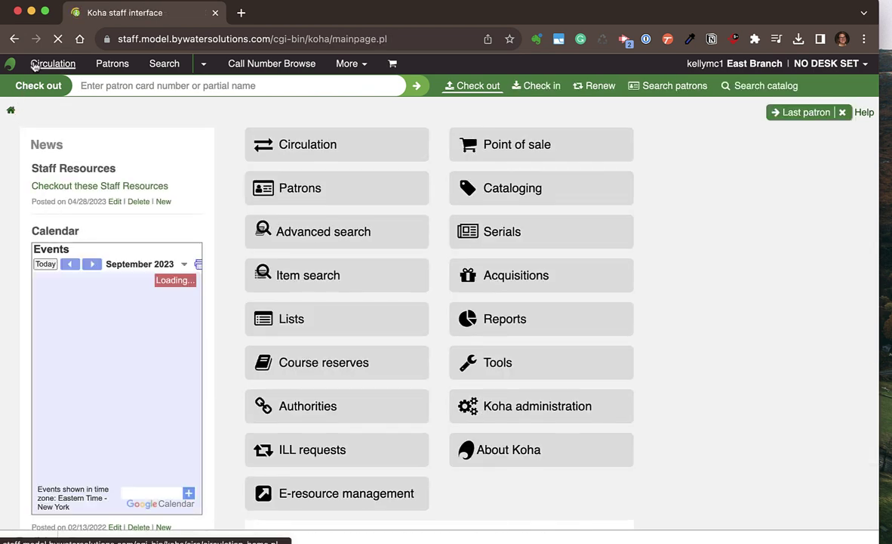
# Run the holds queue report for East Branch, listing 21 items
pyautogui.click(390, 145)
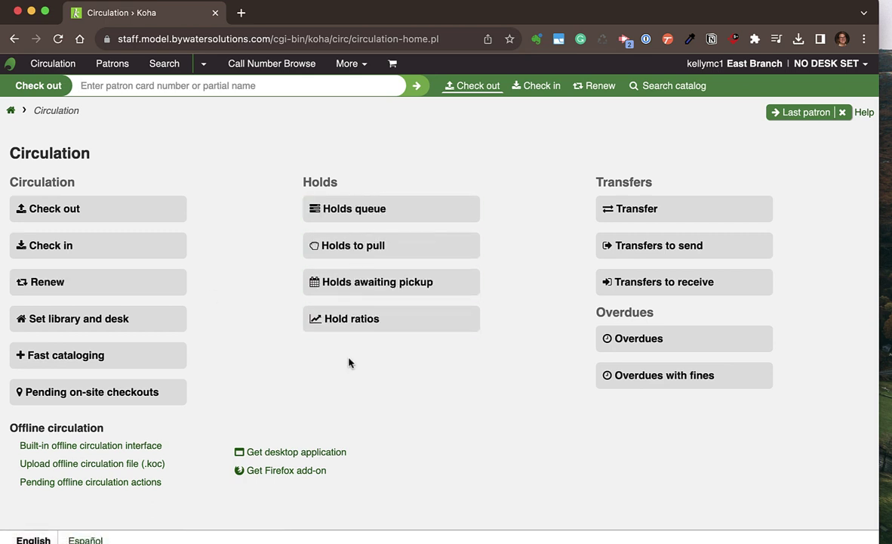
pyautogui.click(379, 211)
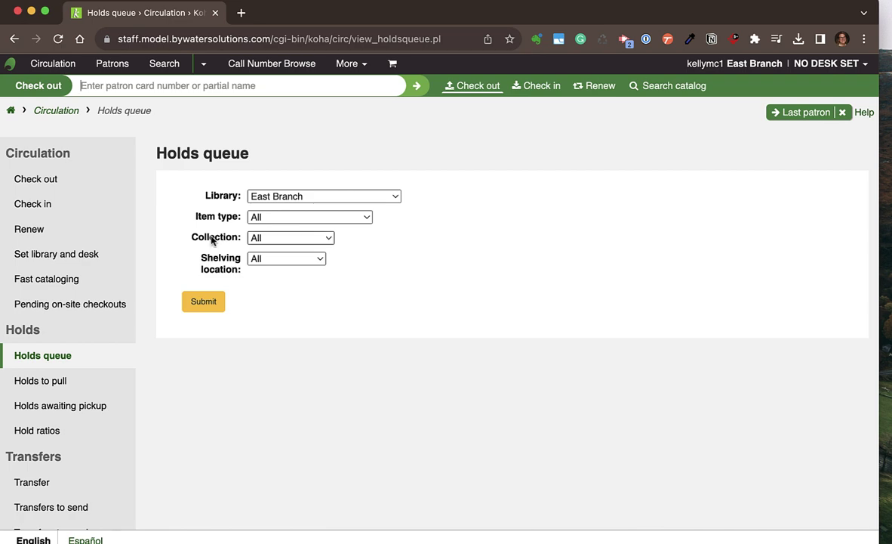
pyautogui.click(204, 302)
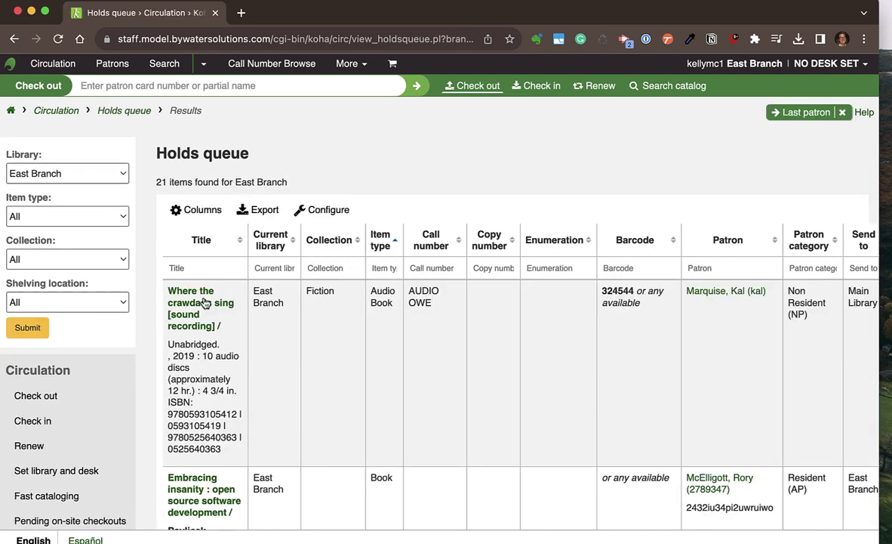
pyautogui.hscroll(3, 203, 302)
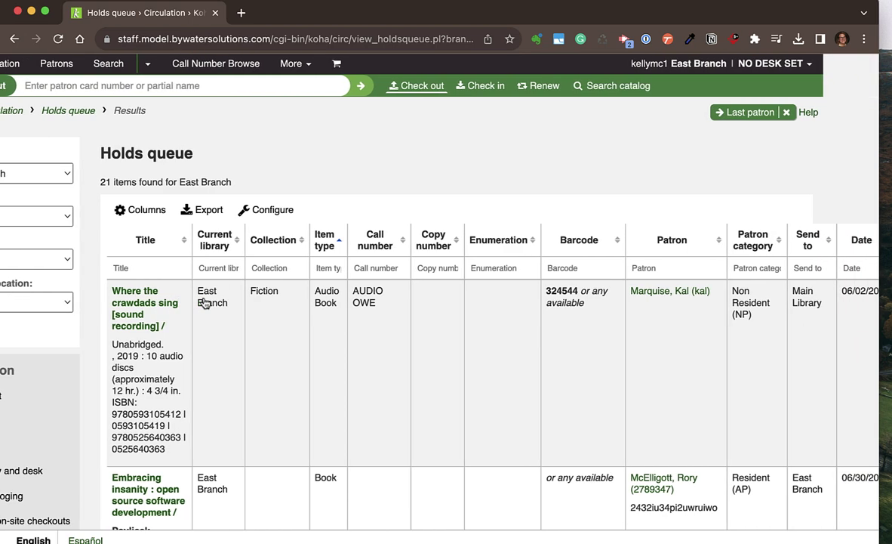
# Sort the holds queue by title, then by collection, and check export options without exporting
pyautogui.click(168, 236)
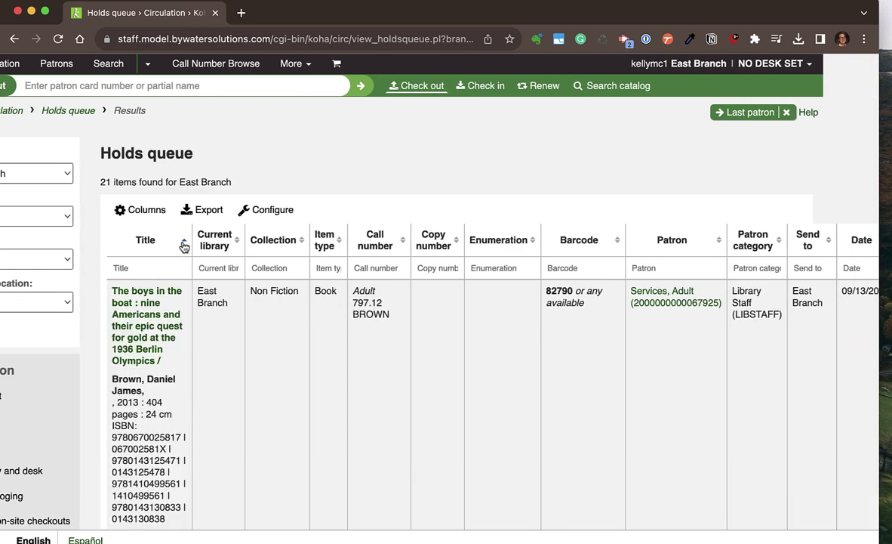
pyautogui.click(302, 244)
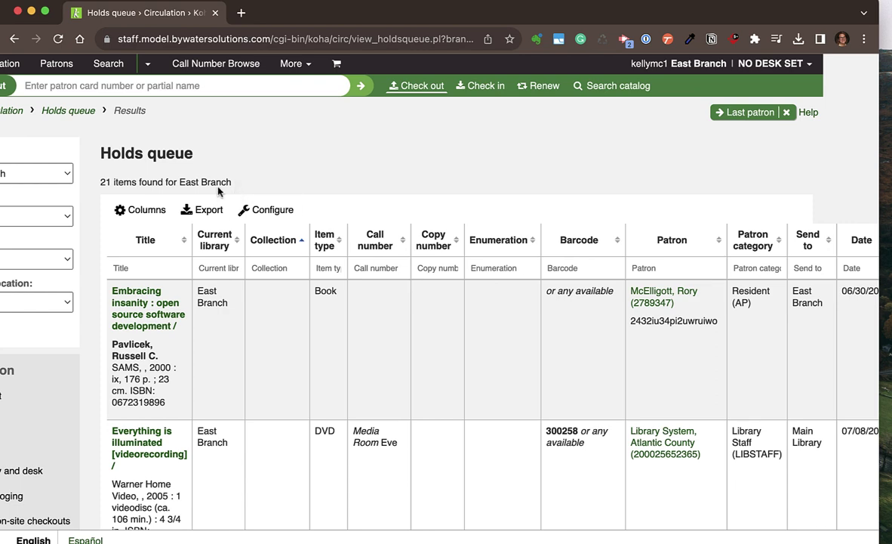
pyautogui.click(203, 209)
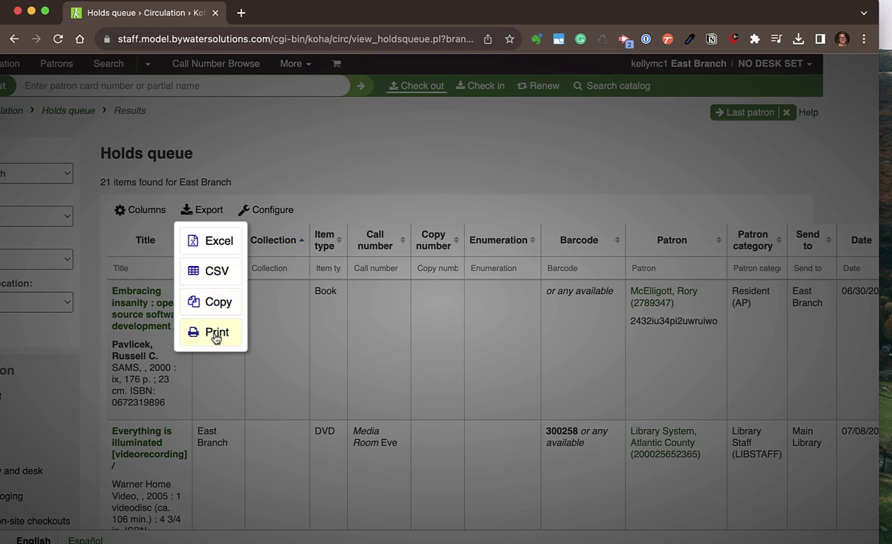
pyautogui.click(352, 148)
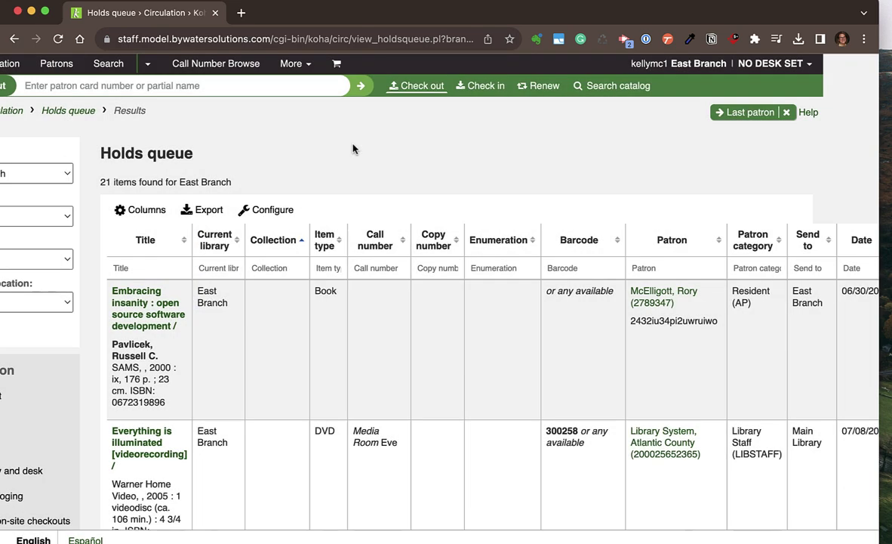
pyautogui.hscroll(3, 385, 283)
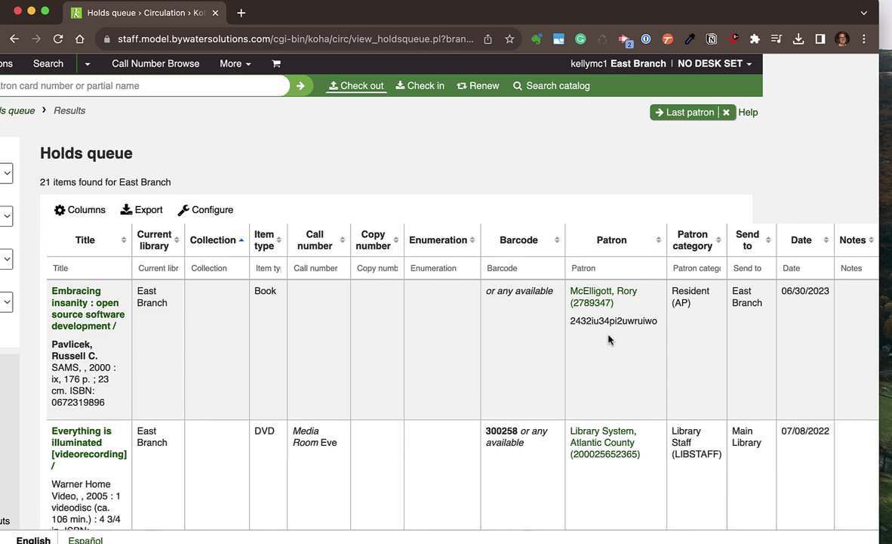
pyautogui.hscroll(-3, 610, 340)
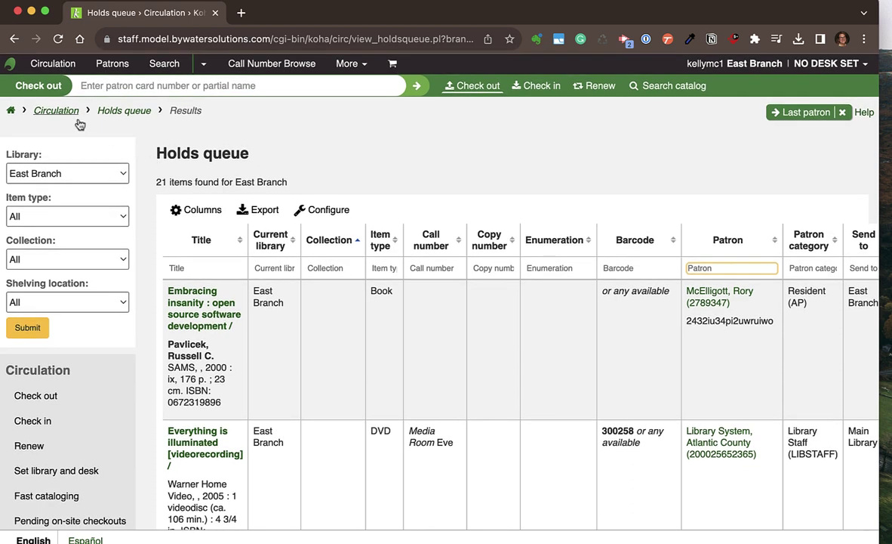
pyautogui.click(57, 111)
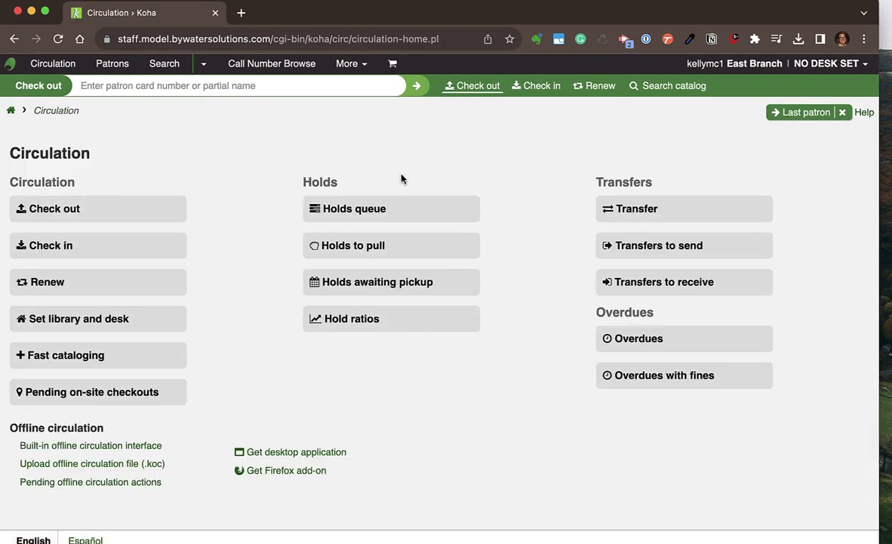
# Cancel all holds waiting over 10 days in Holds awaiting pickup, then review cancellation requests
pyautogui.click(361, 293)
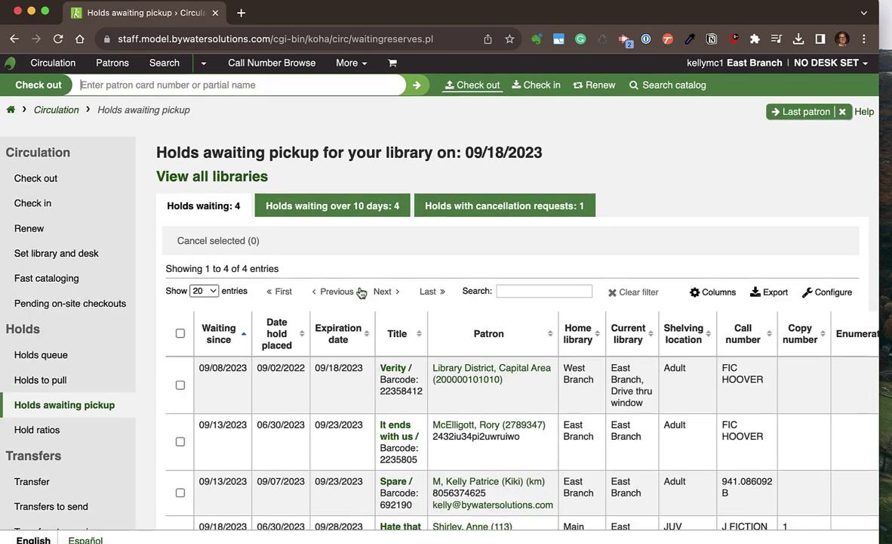
pyautogui.scroll(-2, 361, 293)
pyautogui.hscroll(2, 361, 292)
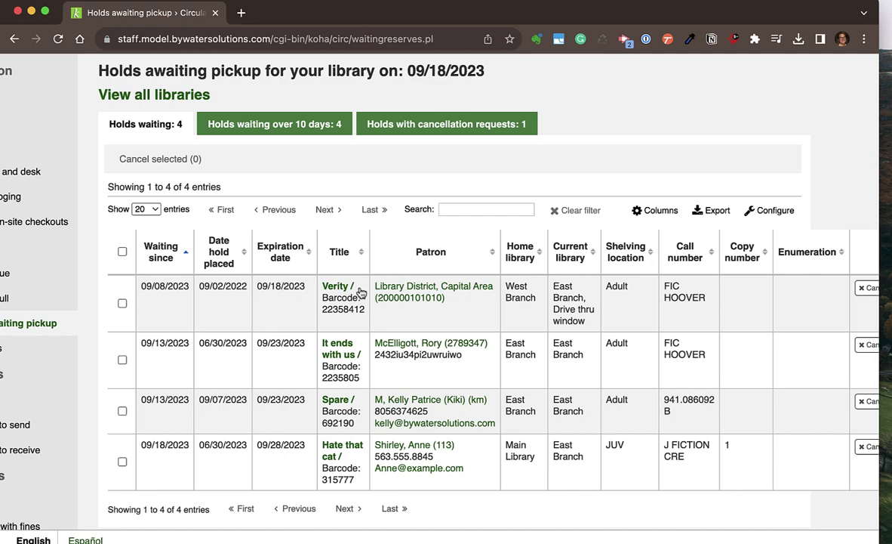
pyautogui.click(243, 122)
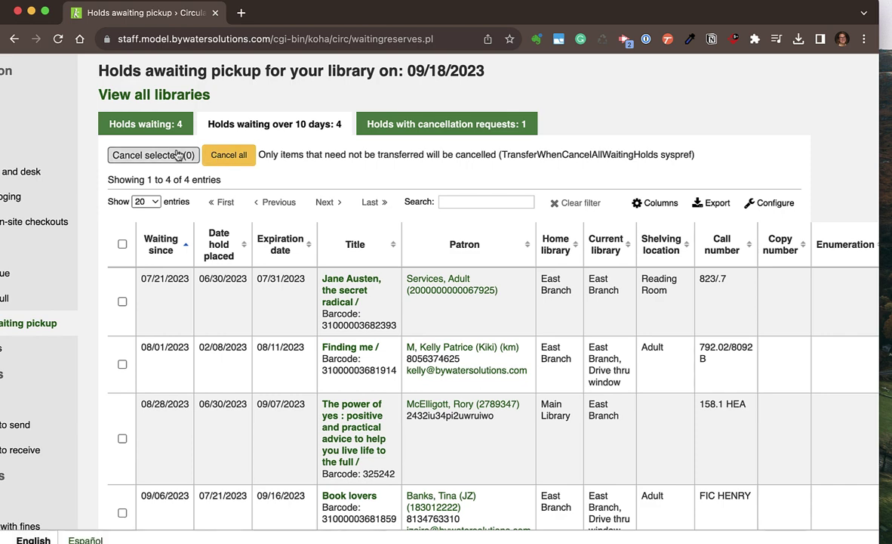
pyautogui.click(221, 156)
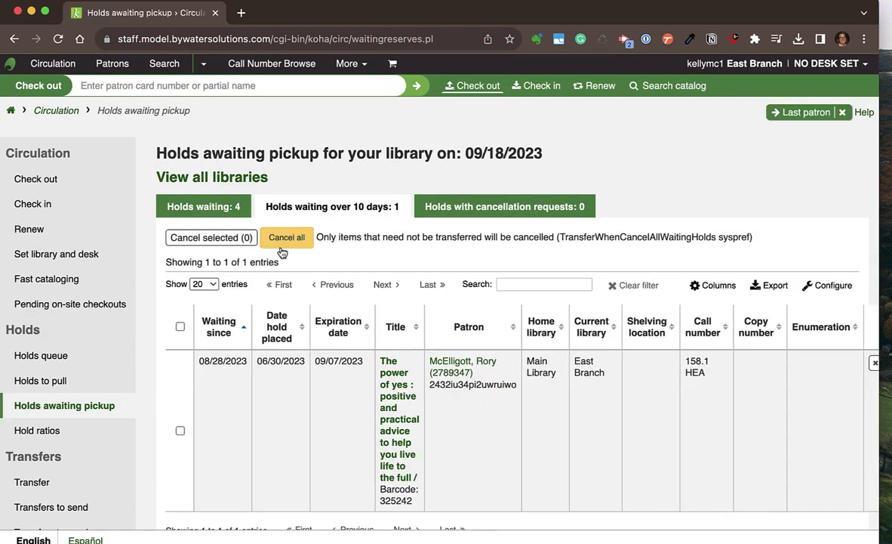
pyautogui.click(492, 204)
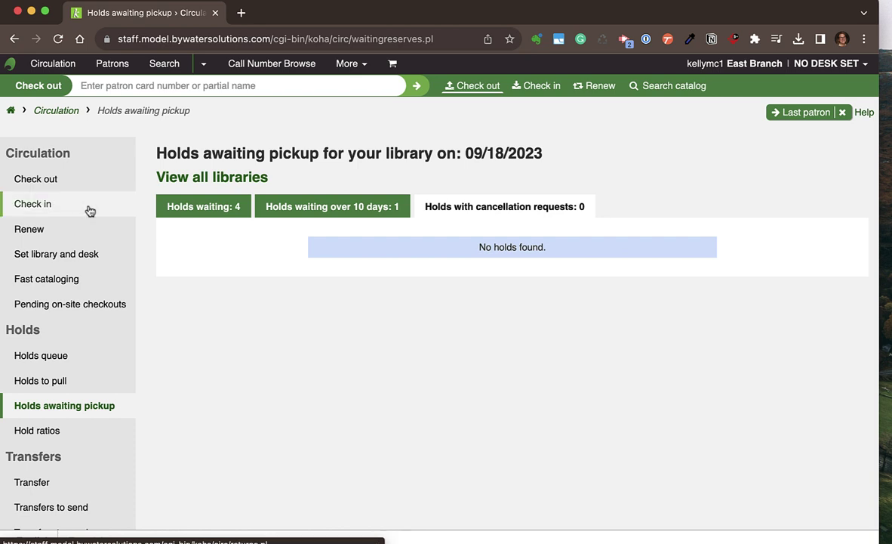
pyautogui.click(51, 110)
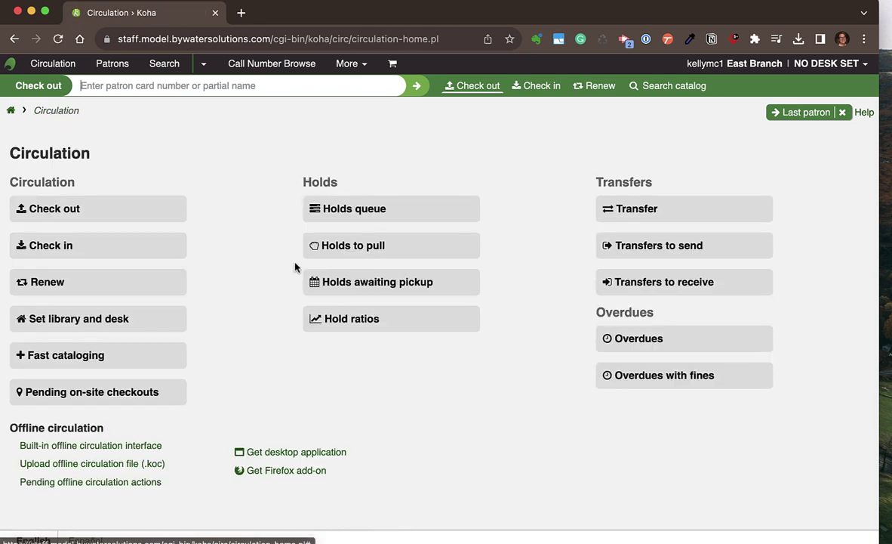
pyautogui.click(366, 323)
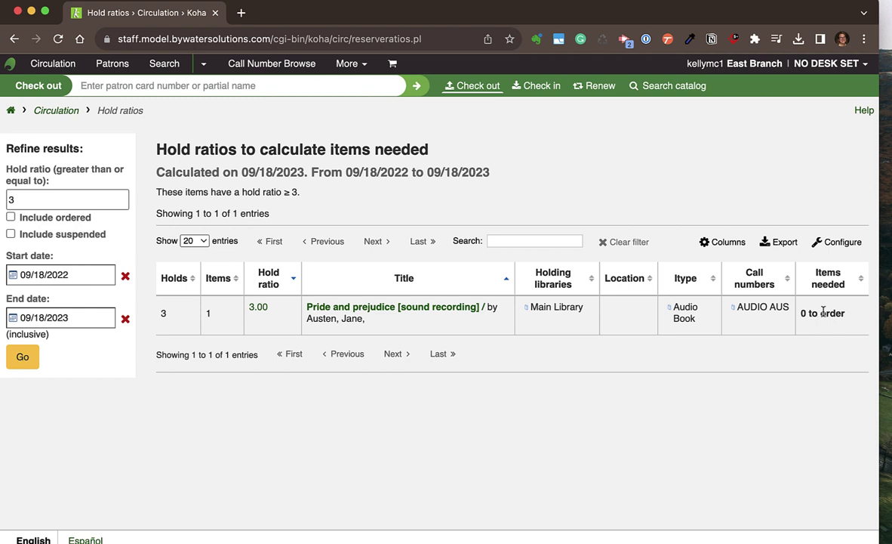
pyautogui.click(53, 112)
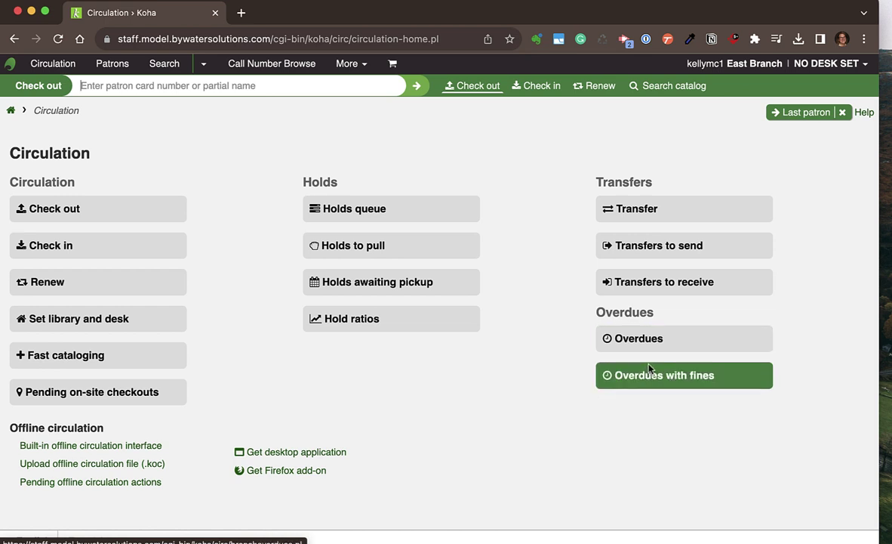
# Run the Overdues report with current filters, sorting its 168 items by due date, then patron
pyautogui.click(648, 344)
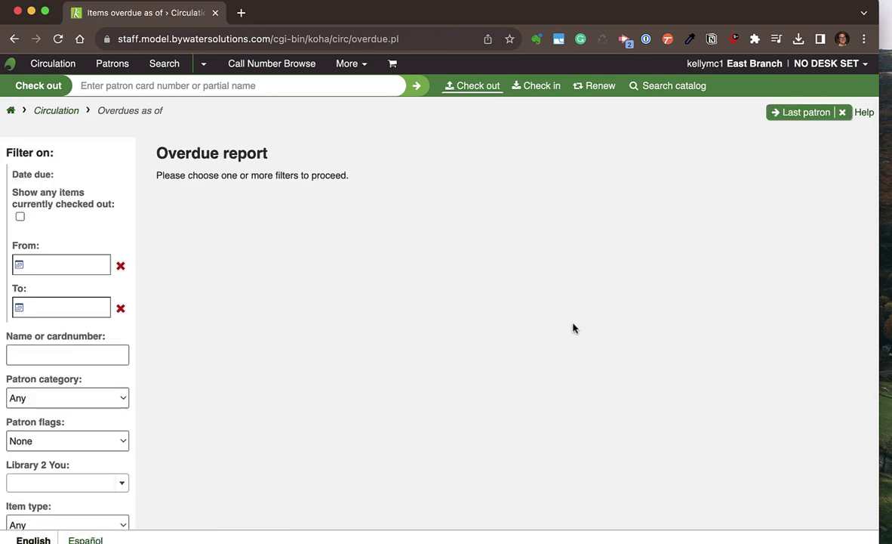
pyautogui.scroll(-1, 215, 341)
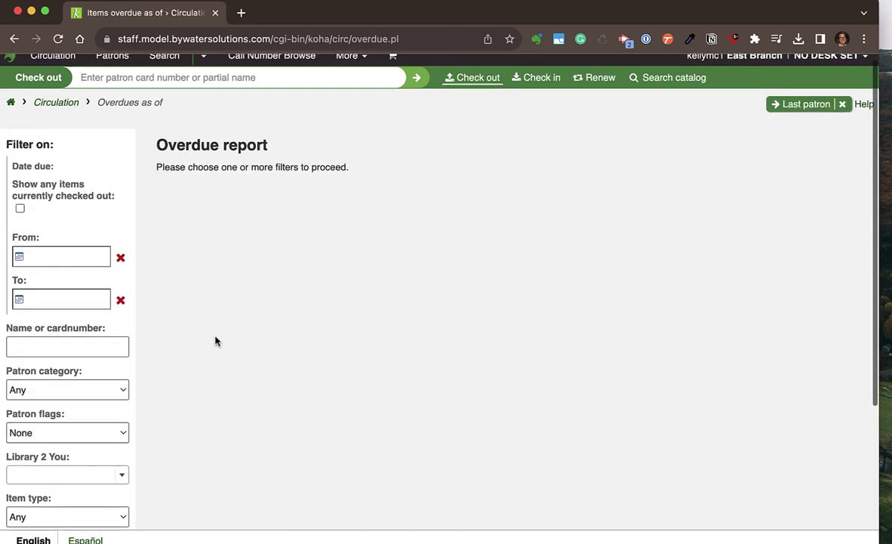
pyautogui.scroll(-3, 215, 342)
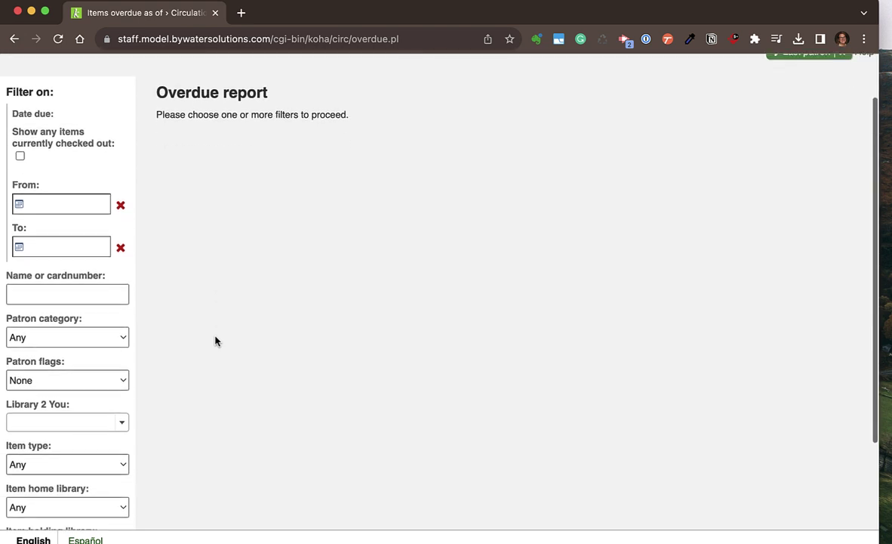
pyautogui.scroll(-6, 38, 390)
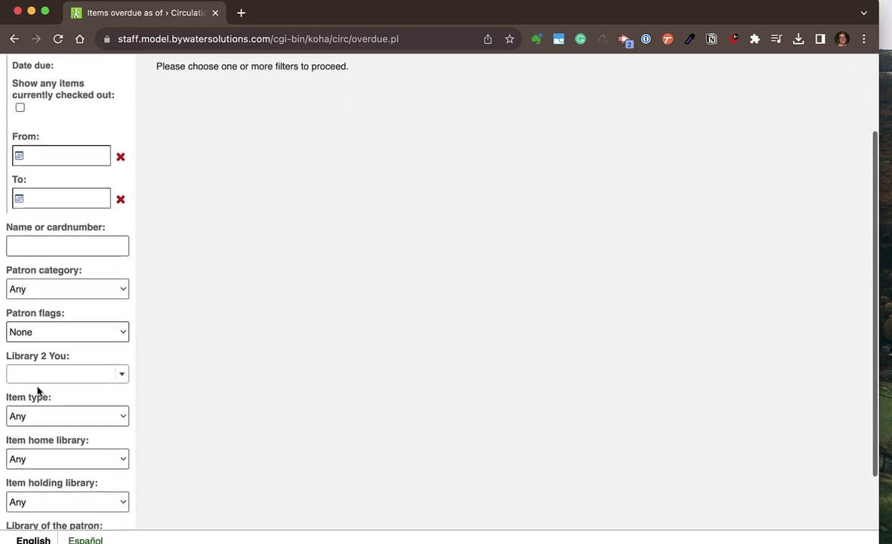
pyautogui.click(49, 473)
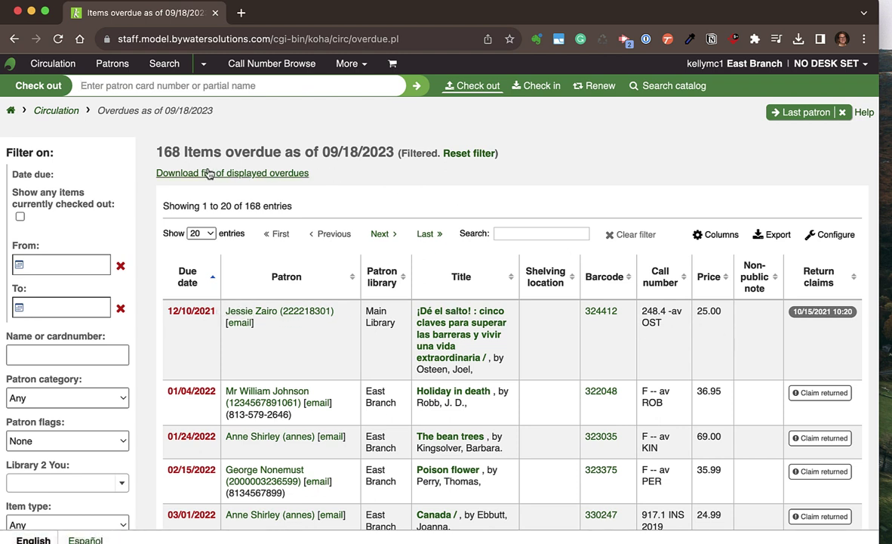
pyautogui.click(195, 256)
pyautogui.click(332, 280)
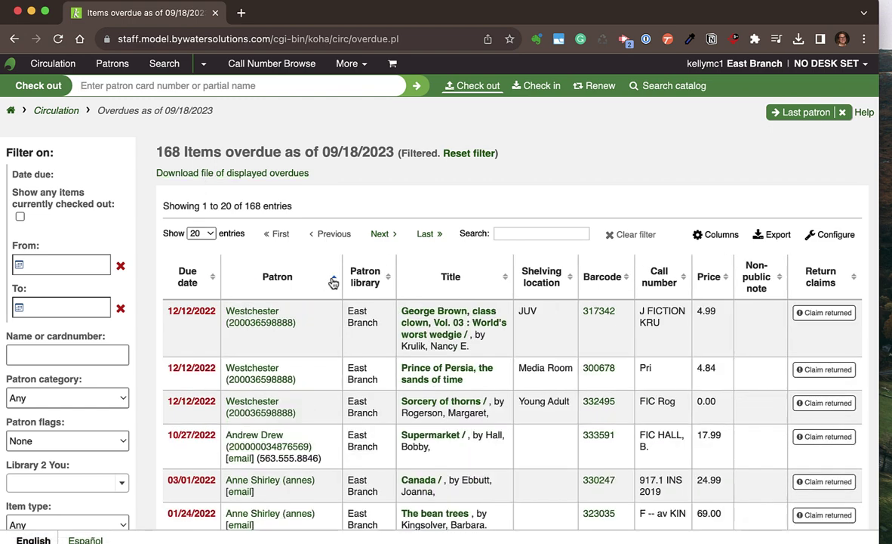